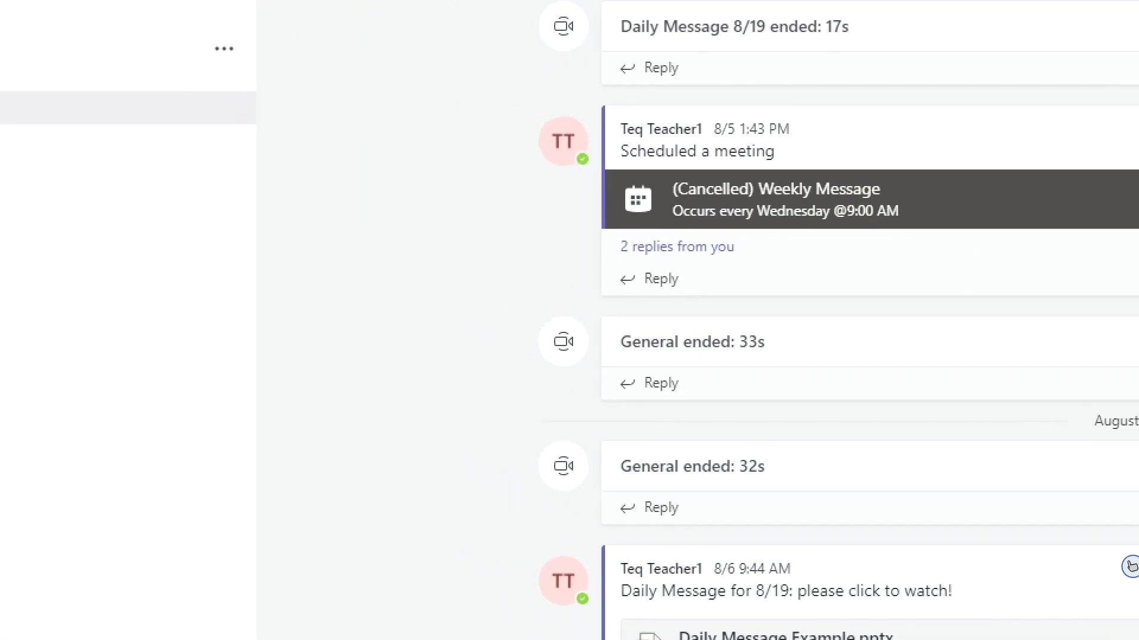
pyautogui.moveTo(188, 179)
pyautogui.mouseDown()
pyautogui.moveTo(138, 118)
pyautogui.moveTo(6, 201)
pyautogui.moveTo(169, 345)
pyautogui.moveTo(205, 183)
pyautogui.moveTo(192, 176)
pyautogui.mouseUp()
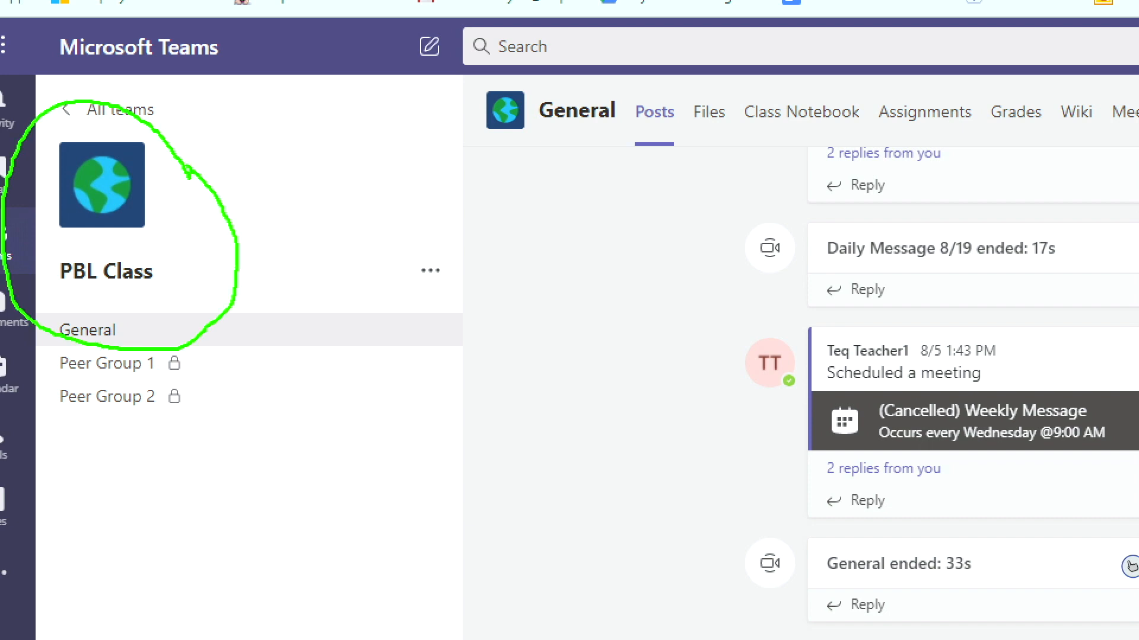
pyautogui.press('Escape')
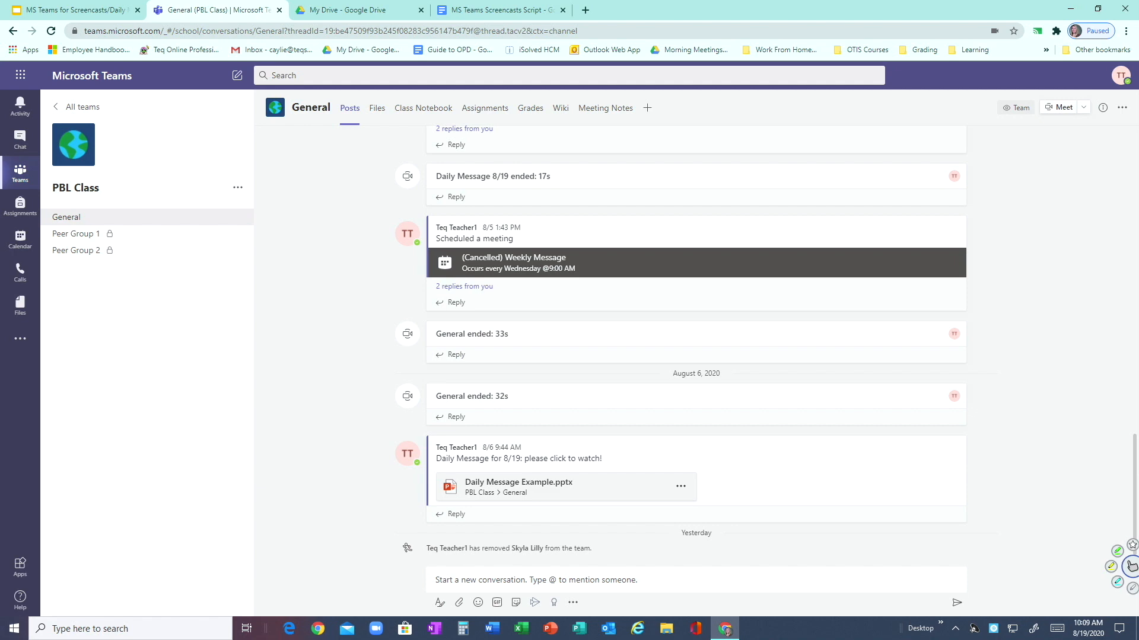
pyautogui.hotkey('ctrl', '1')
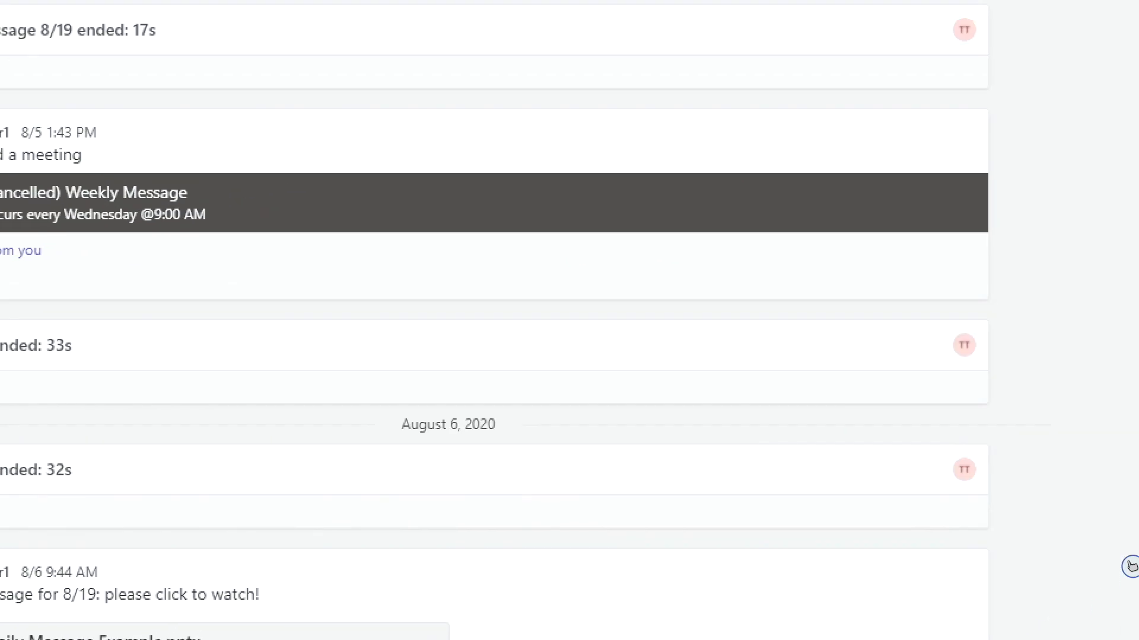
pyautogui.click(1020, 122)
pyautogui.moveTo(1062, 67)
pyautogui.mouseDown()
pyautogui.moveTo(1007, 63)
pyautogui.moveTo(928, 79)
pyautogui.moveTo(919, 116)
pyautogui.moveTo(959, 134)
pyautogui.moveTo(1041, 140)
pyautogui.moveTo(1066, 126)
pyautogui.moveTo(1061, 65)
pyautogui.mouseUp()
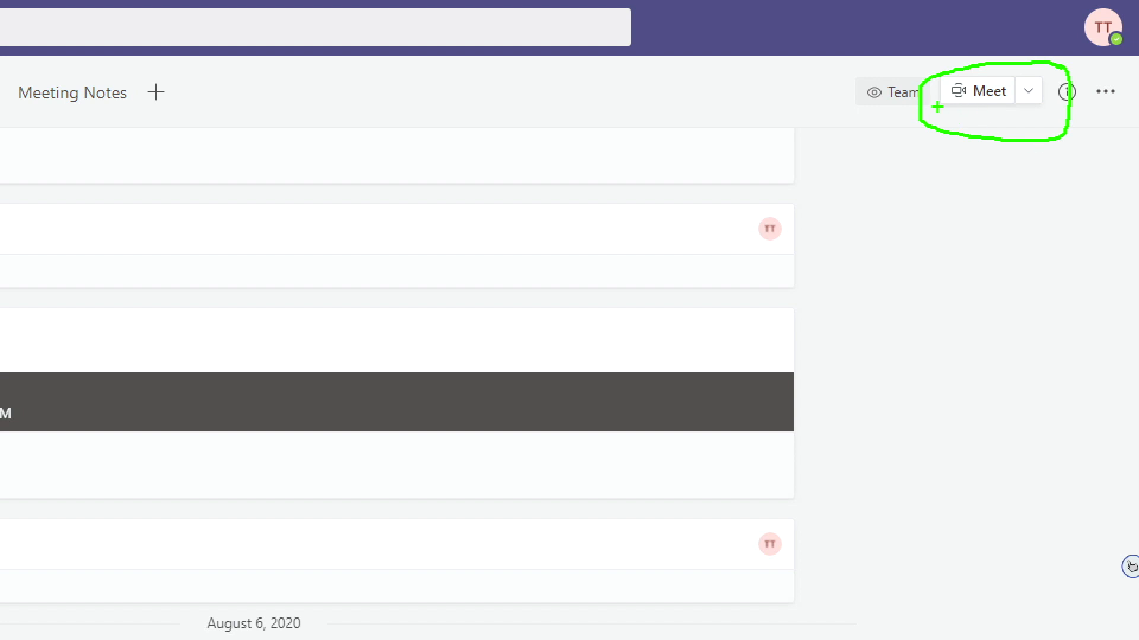
pyautogui.press('Escape')
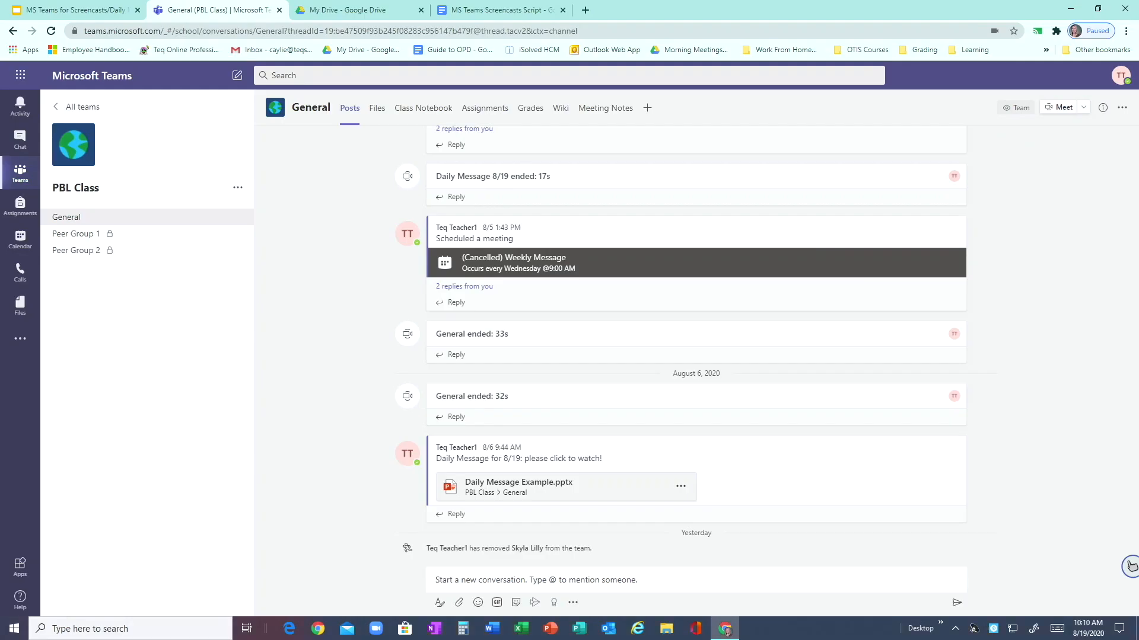
# - Start scheduling a meeting from the General channel of PBL Class and title it "Daily Meeting"
pyautogui.click(1083, 107)
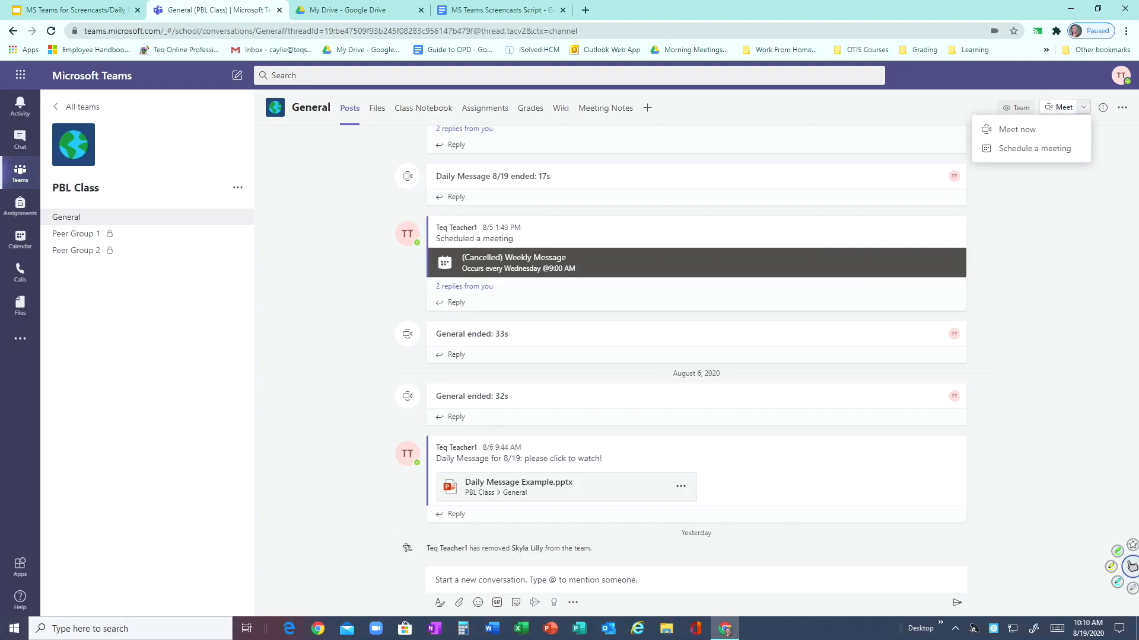
pyautogui.hotkey('ctrl', '1')
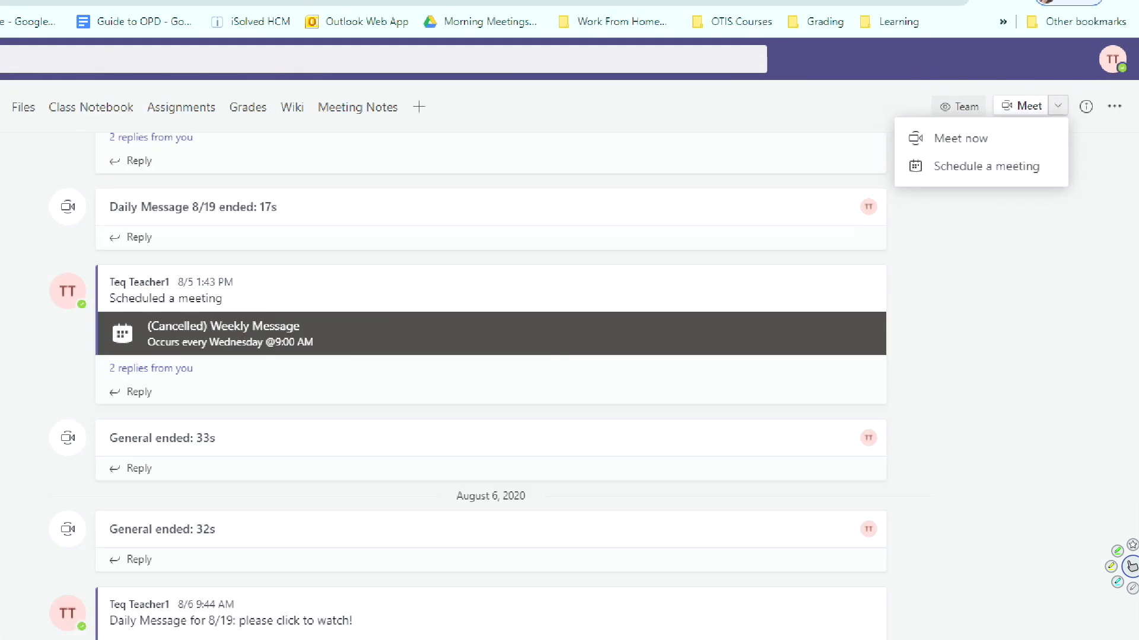
pyautogui.click(1028, 121)
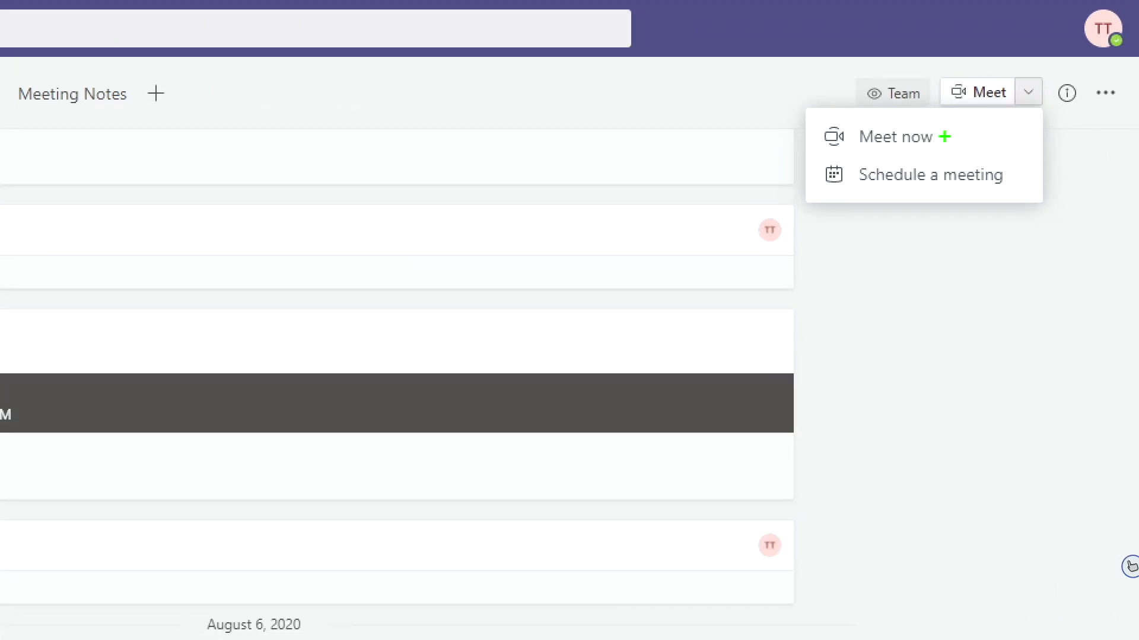
pyautogui.moveTo(944, 135); pyautogui.dragTo(976, 116)
pyautogui.moveTo(1007, 180); pyautogui.dragTo(1029, 165)
pyautogui.moveTo(860, 187); pyautogui.dragTo(922, 188)
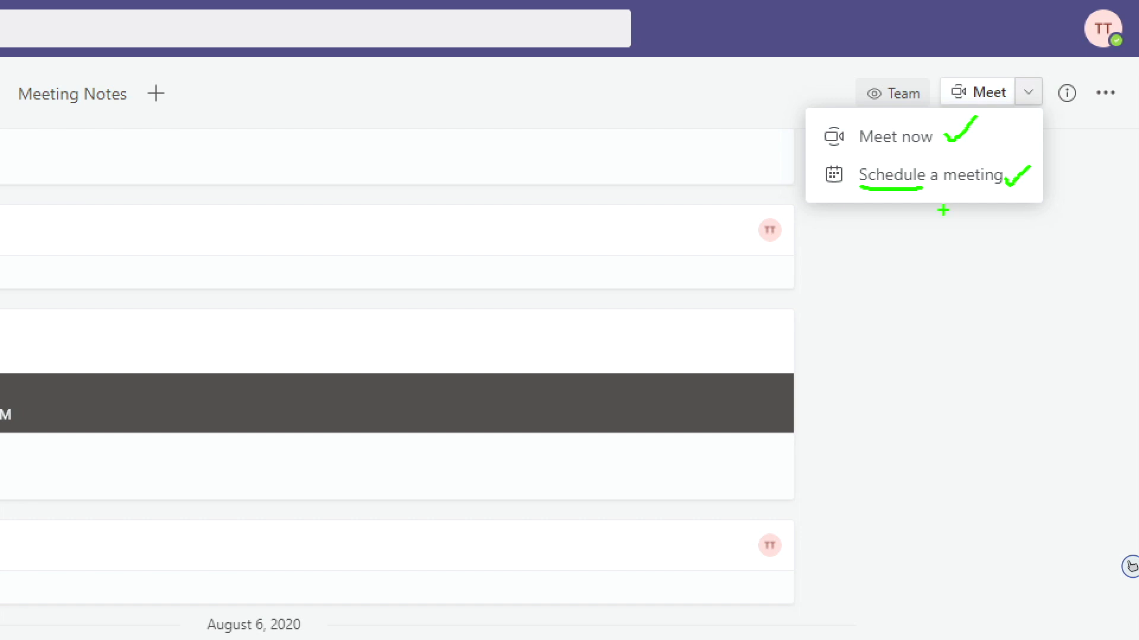
pyautogui.press('Escape')
pyautogui.click(1034, 149)
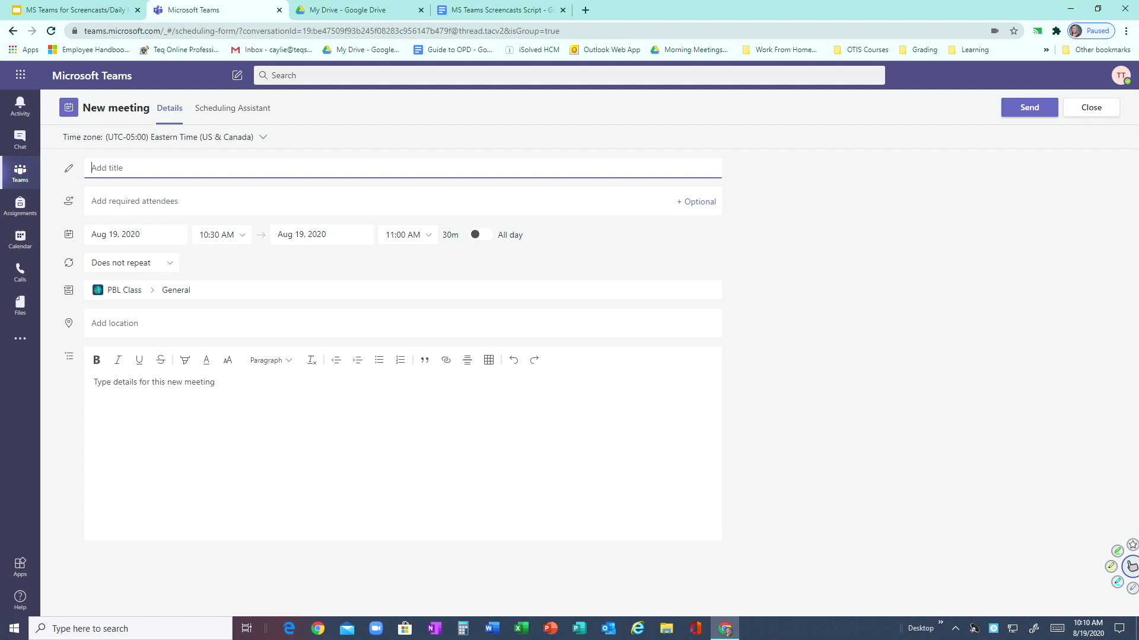
pyautogui.write('Daily Meeting')
pyautogui.press('Tab')
# - Add the four Teq student accounts as required attendees of the new meeting
pyautogui.write('Teq')
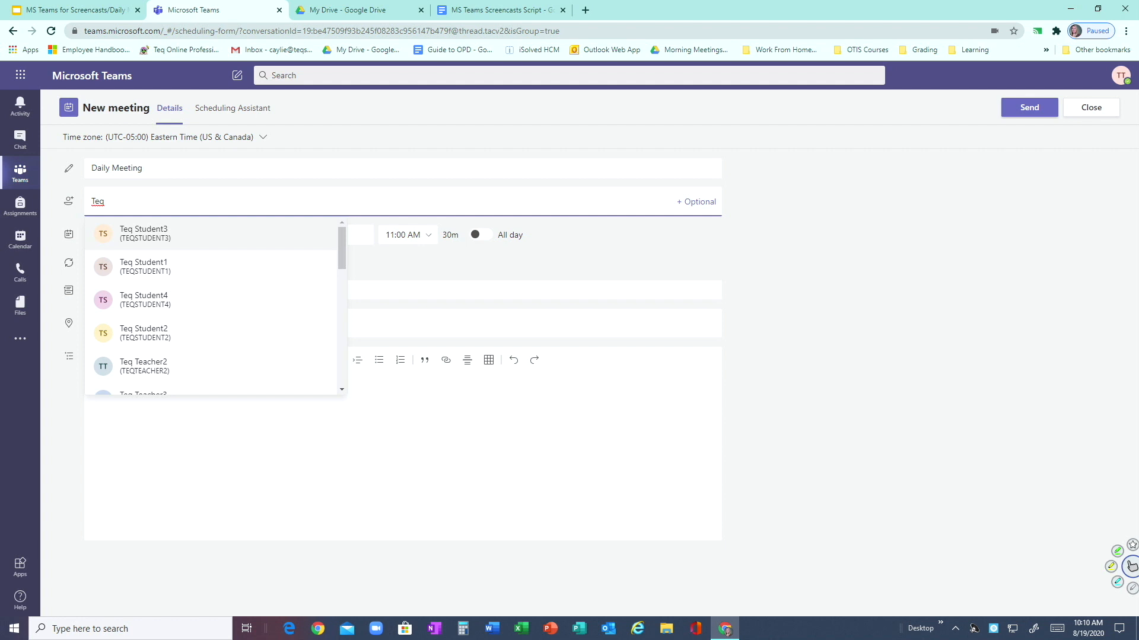
pyautogui.press('Return')
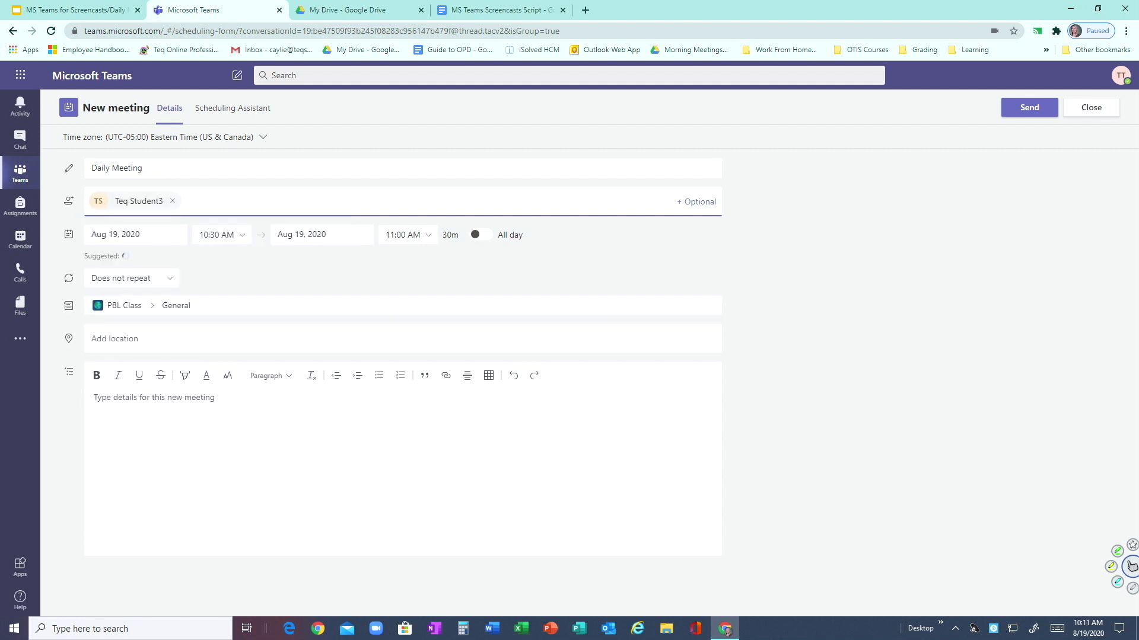
pyautogui.write('Teq')
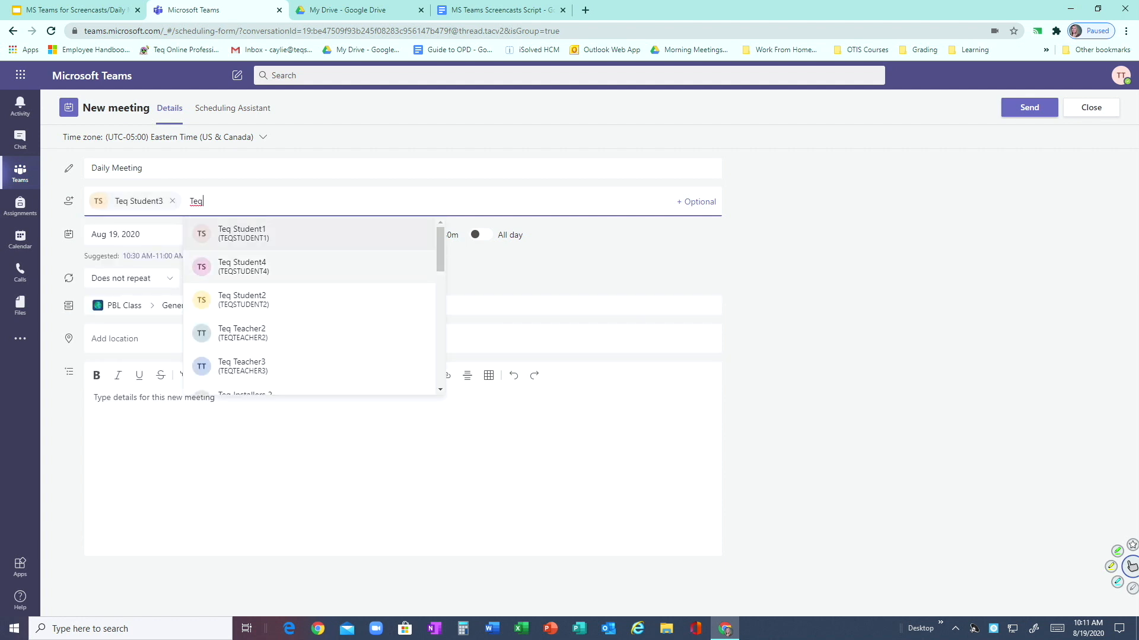
pyautogui.press('Return')
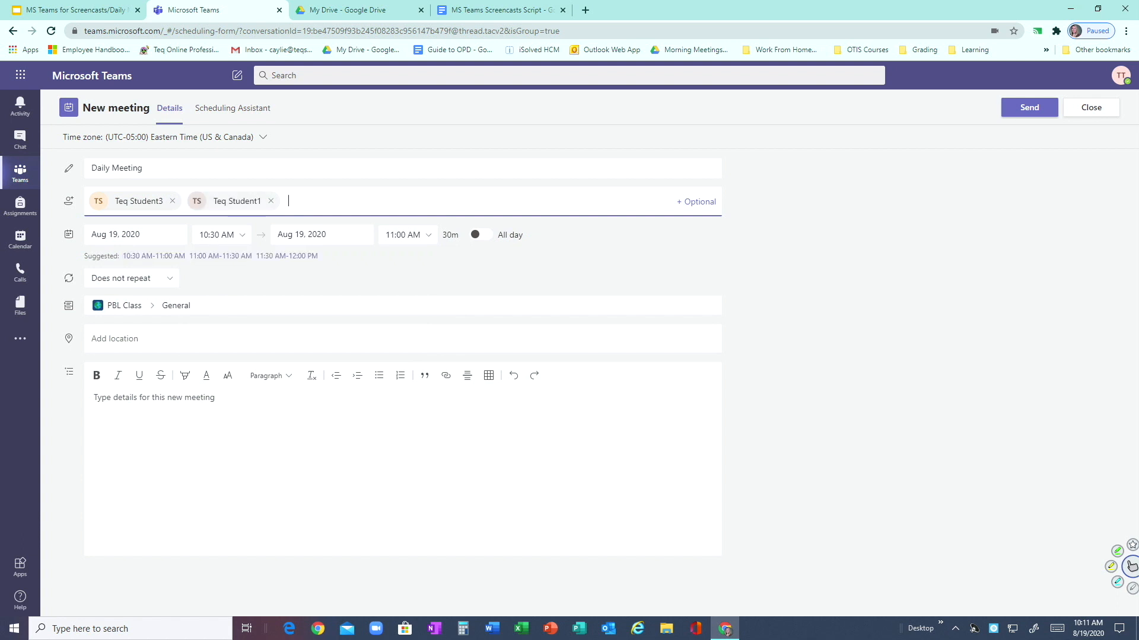
pyautogui.write('te')
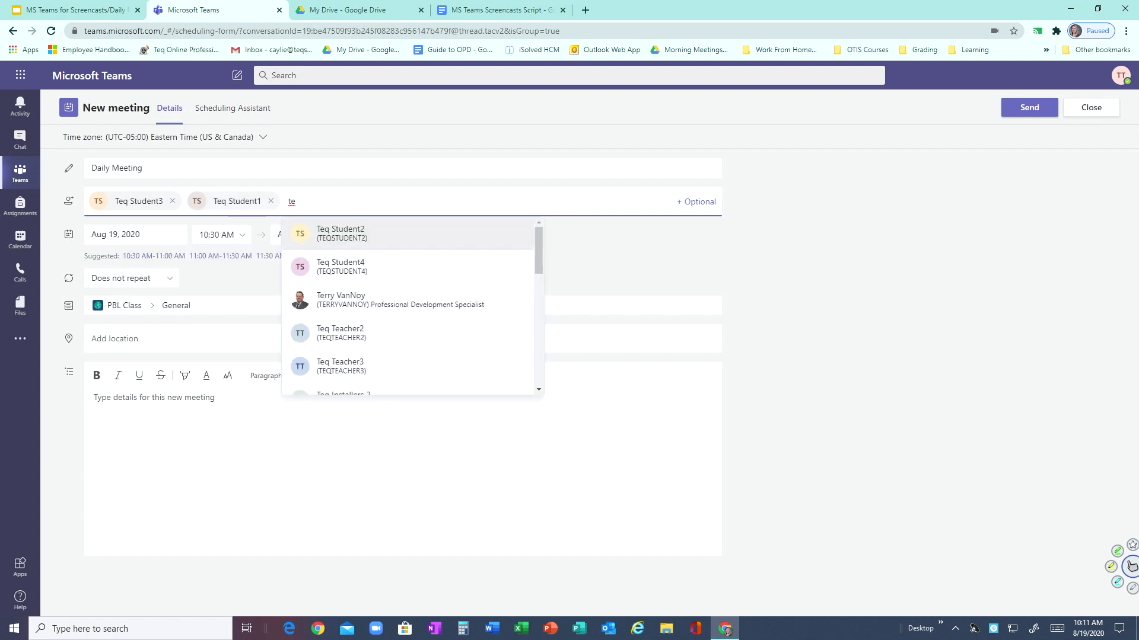
pyautogui.press('Return')
pyautogui.write('teq')
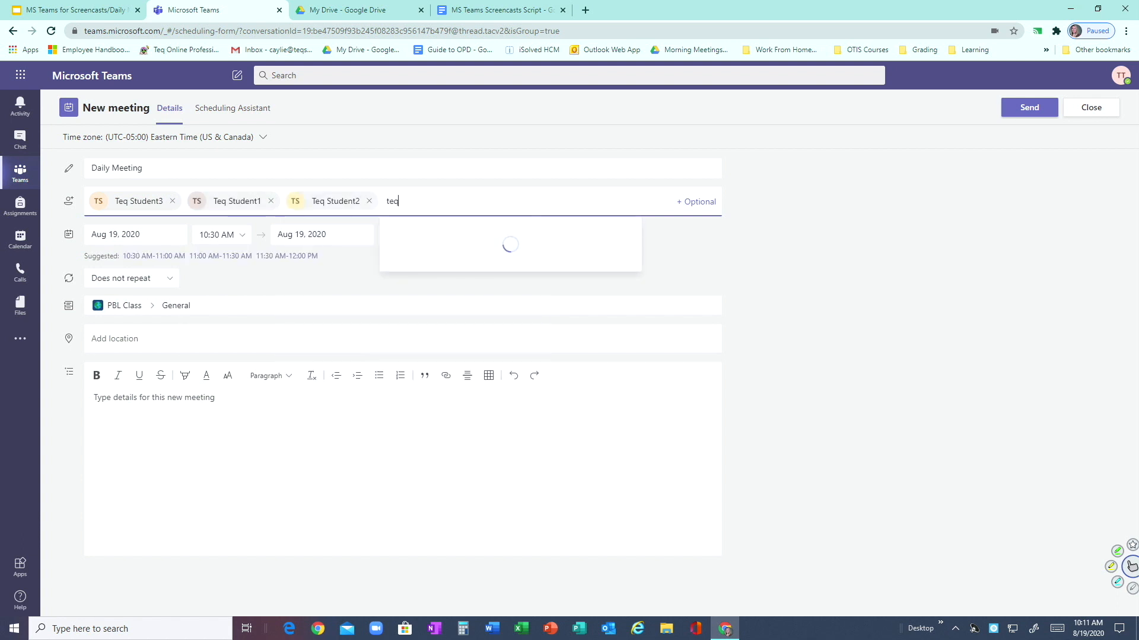
pyautogui.press('Return')
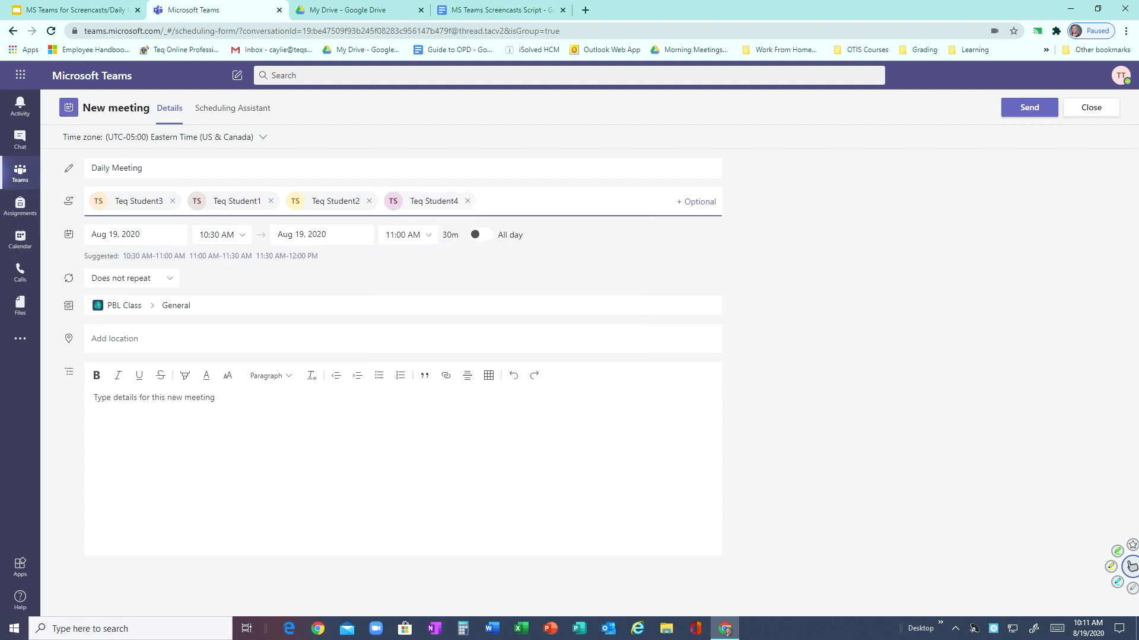
# - Set the meeting for Aug 20, 2020, from 8:00 AM to 8:30 AM
pyautogui.moveTo(34, 245); pyautogui.dragTo(66, 242)
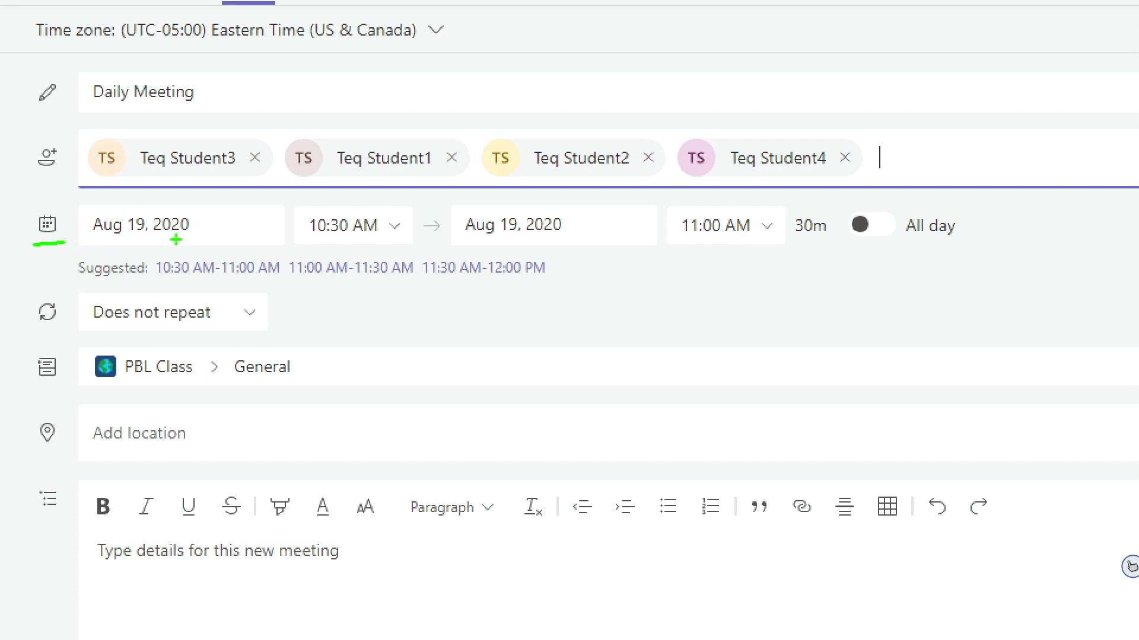
pyautogui.moveTo(303, 309)
pyautogui.mouseDown()
pyautogui.moveTo(215, 284)
pyautogui.moveTo(79, 292)
pyautogui.moveTo(54, 333)
pyautogui.moveTo(208, 357)
pyautogui.moveTo(317, 344)
pyautogui.moveTo(302, 311)
pyautogui.mouseUp()
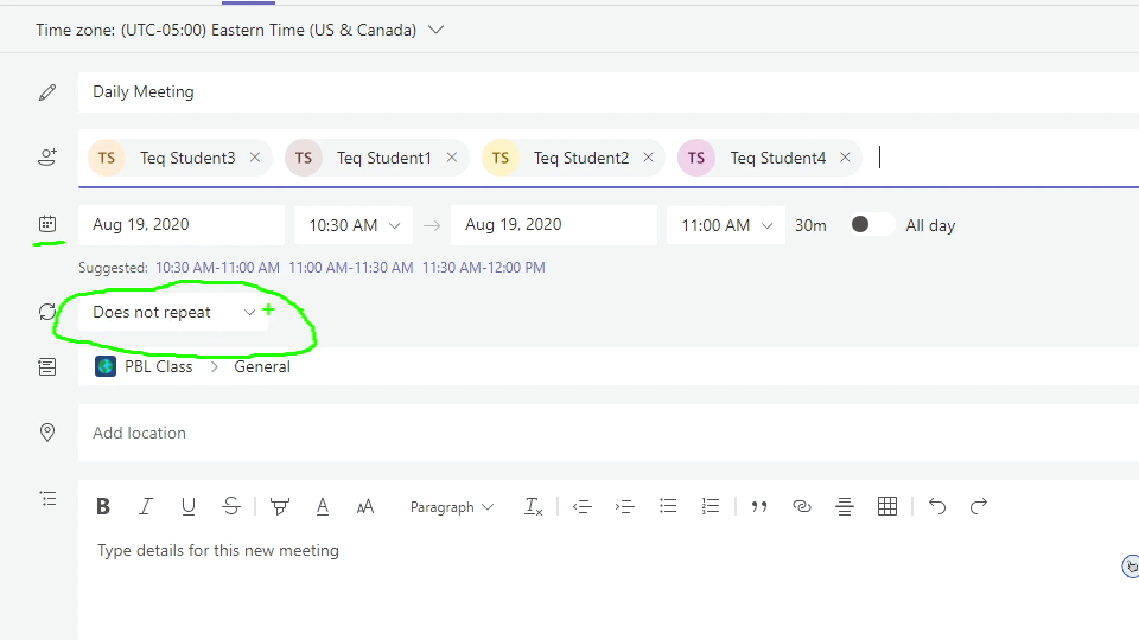
pyautogui.click(1130, 566)
pyautogui.click(136, 235)
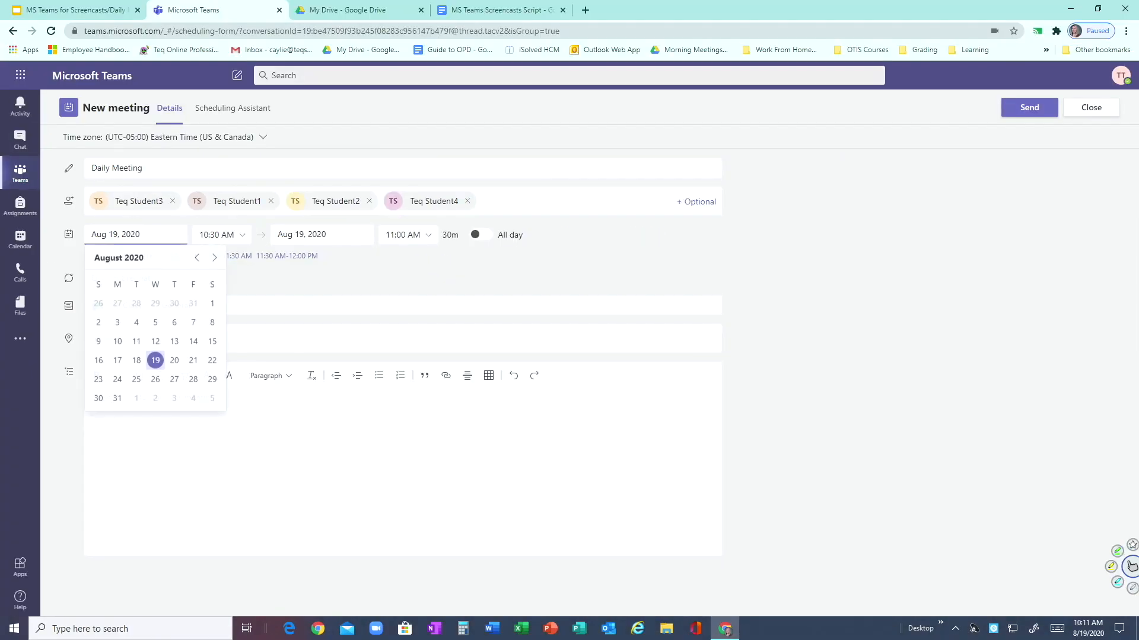
pyautogui.click(172, 358)
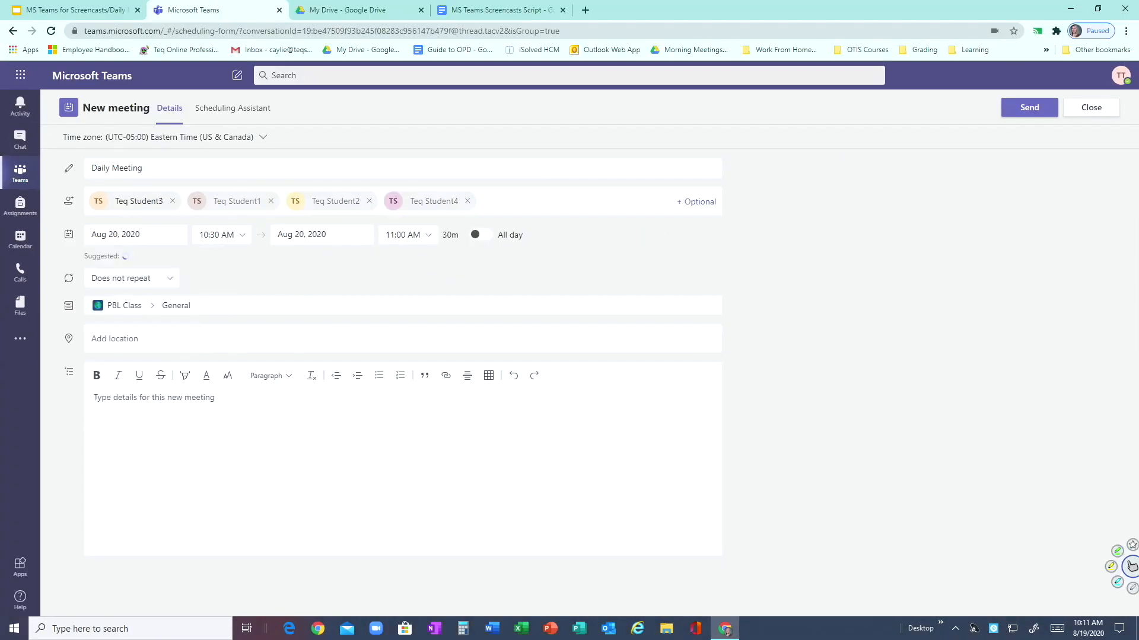
pyautogui.press('Tab')
pyautogui.click(217, 262)
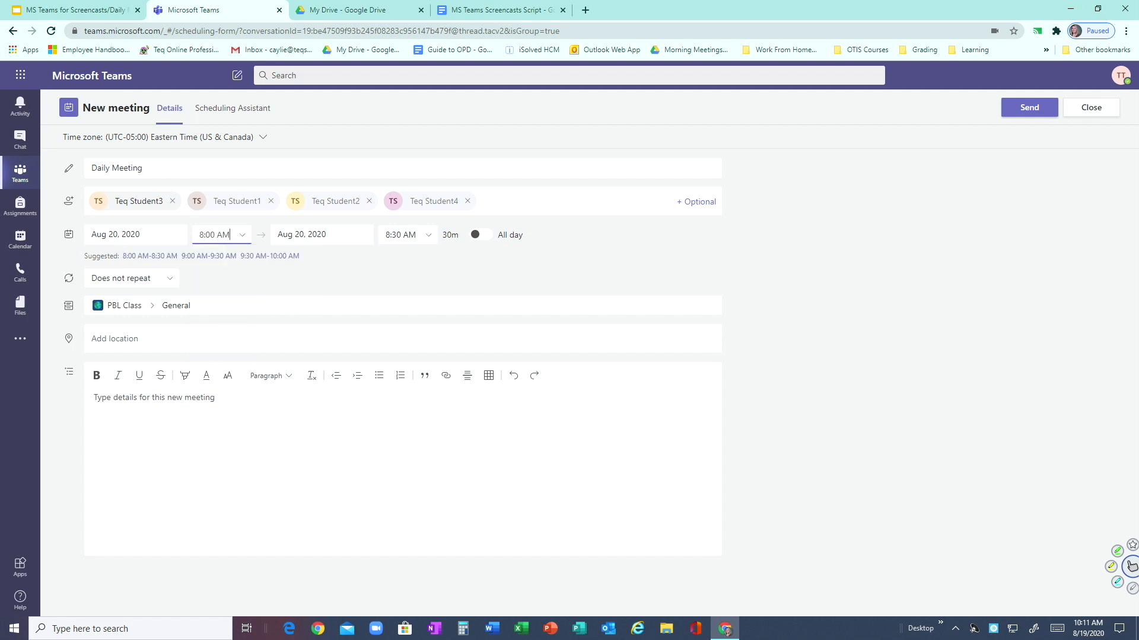
# - Make the meeting repeat weekly, occurring every Thursday starting 8/20/20
pyautogui.click(135, 278)
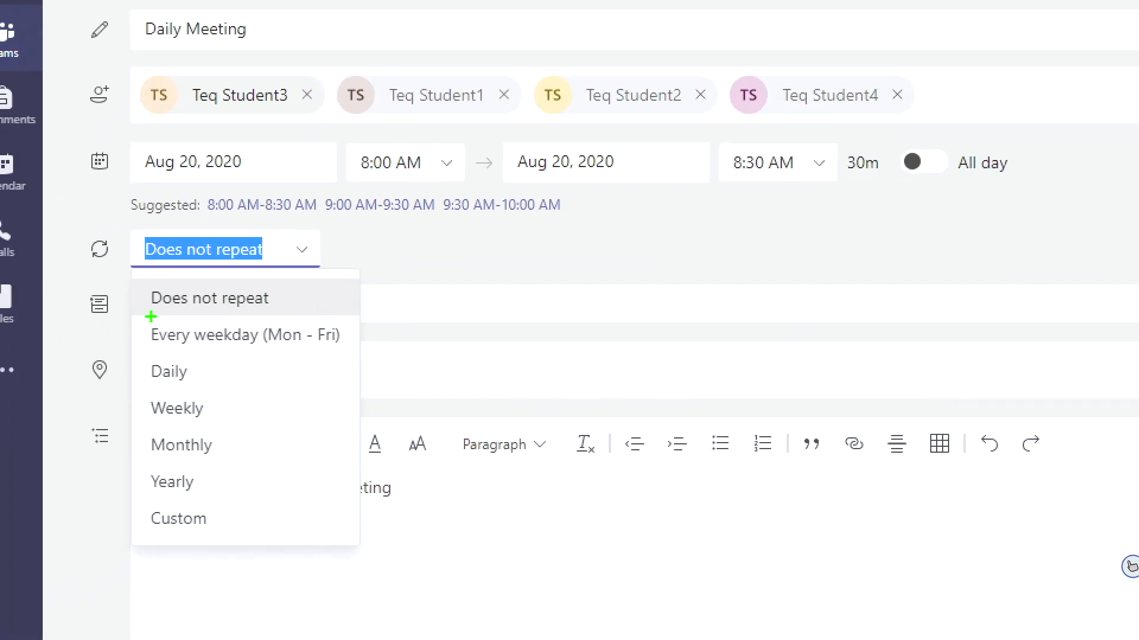
pyautogui.moveTo(155, 347); pyautogui.dragTo(341, 358)
pyautogui.moveTo(153, 385); pyautogui.dragTo(194, 386)
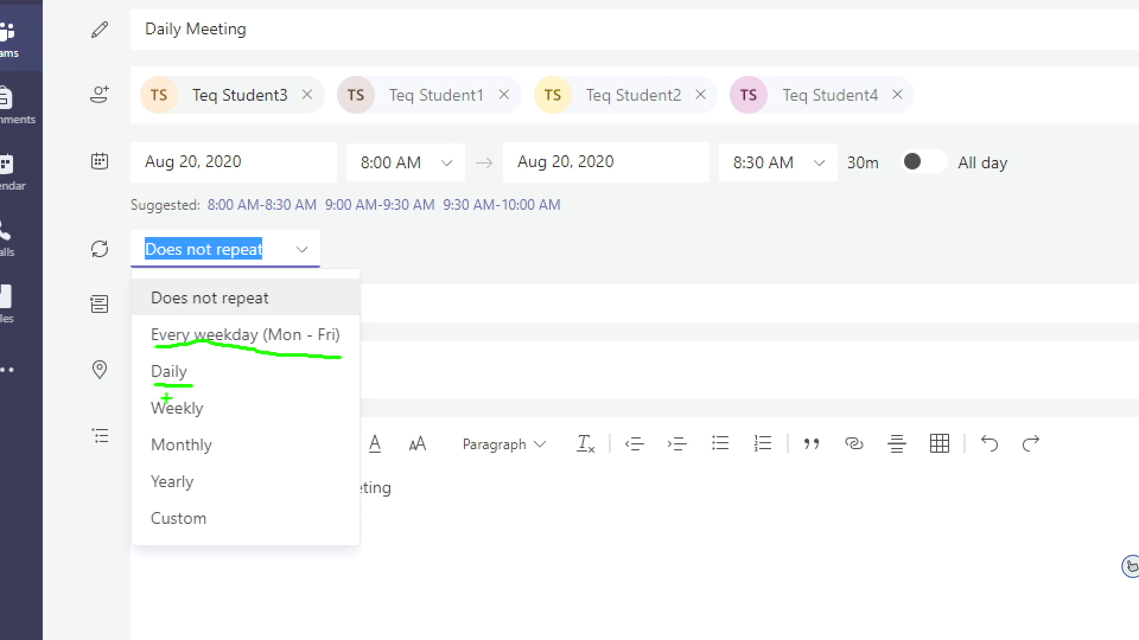
pyautogui.moveTo(149, 421); pyautogui.dragTo(208, 422)
pyautogui.press('Escape')
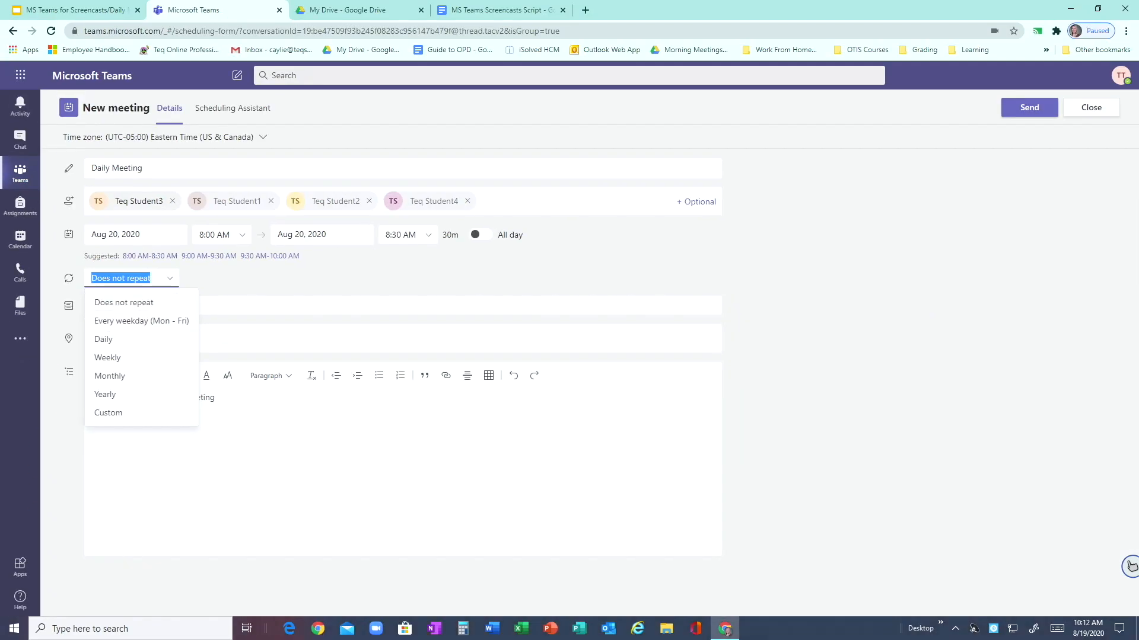
pyautogui.press('Return')
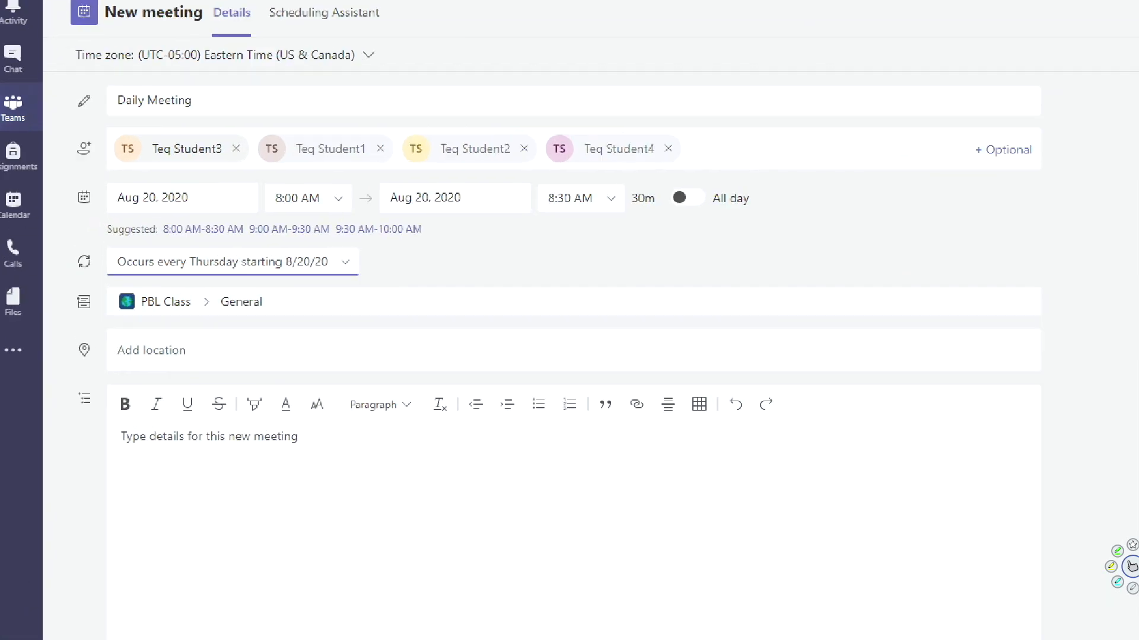
pyautogui.moveTo(110, 314); pyautogui.dragTo(141, 317)
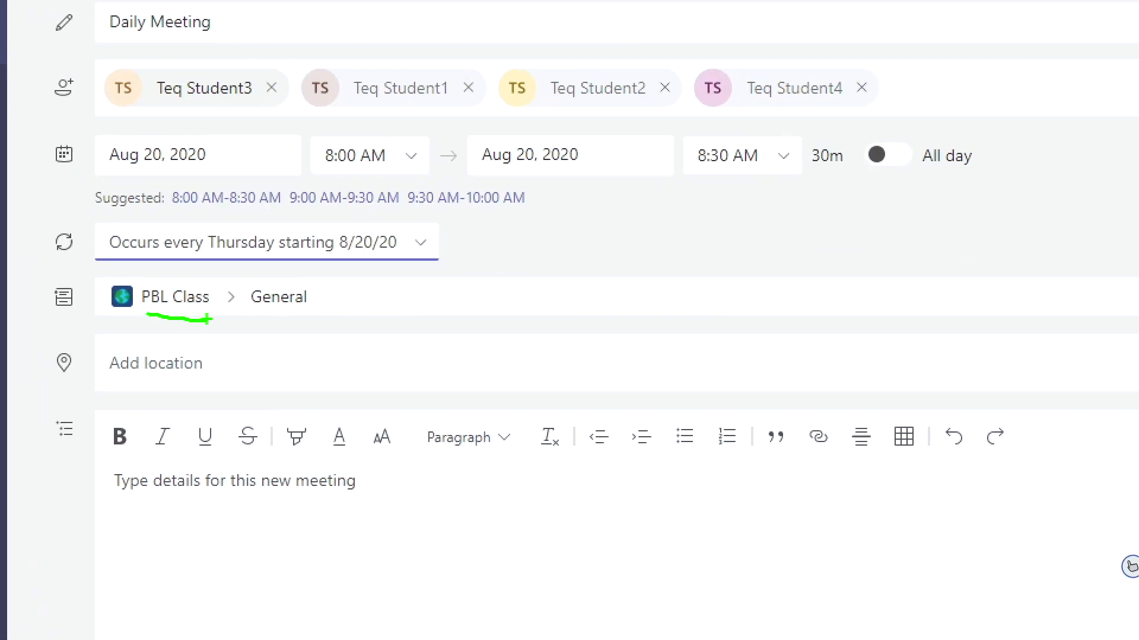
pyautogui.moveTo(209, 348)
pyautogui.mouseDown()
pyautogui.moveTo(74, 362)
pyautogui.moveTo(196, 399)
pyautogui.moveTo(229, 351)
pyautogui.moveTo(211, 346)
pyautogui.mouseUp()
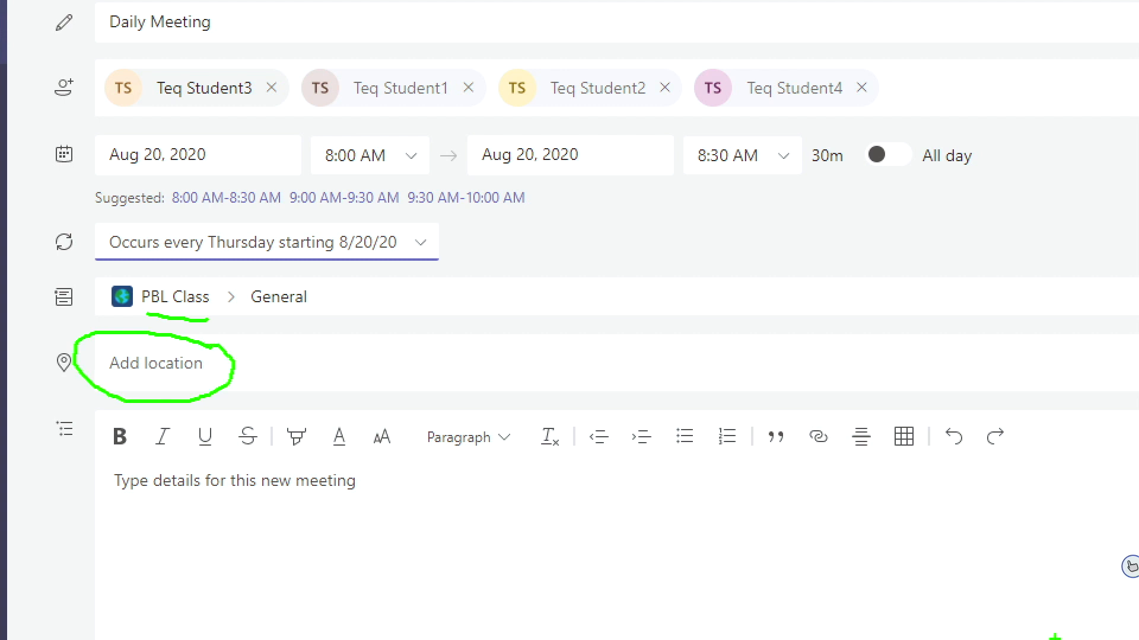
pyautogui.press('Escape')
pyautogui.click(1131, 566)
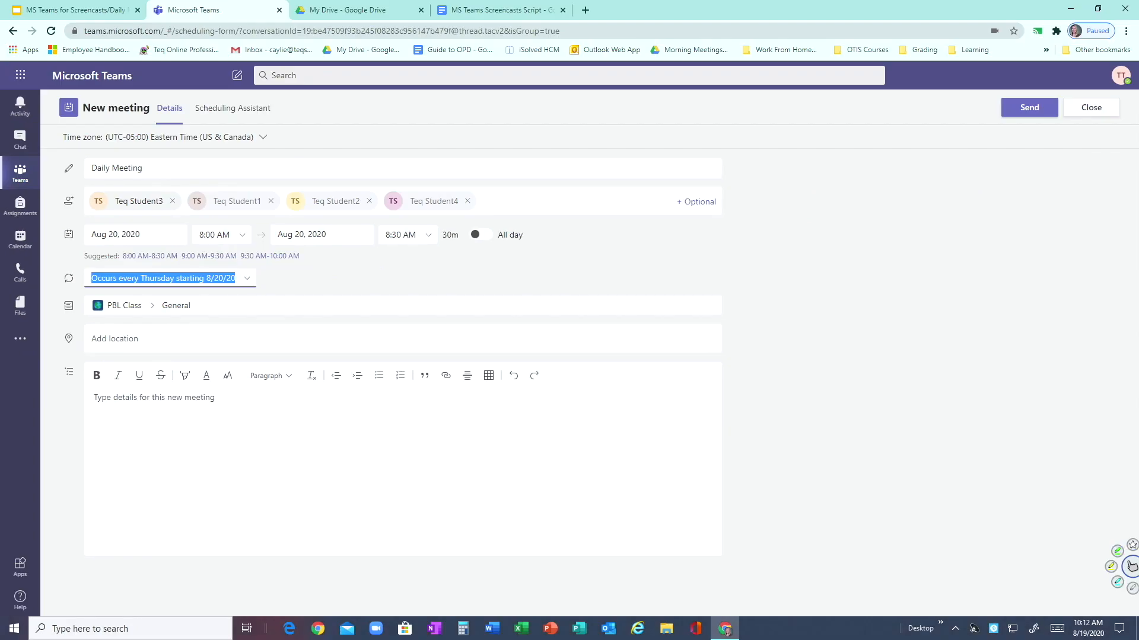
pyautogui.hotkey('ctrl', '1')
pyautogui.click(217, 450)
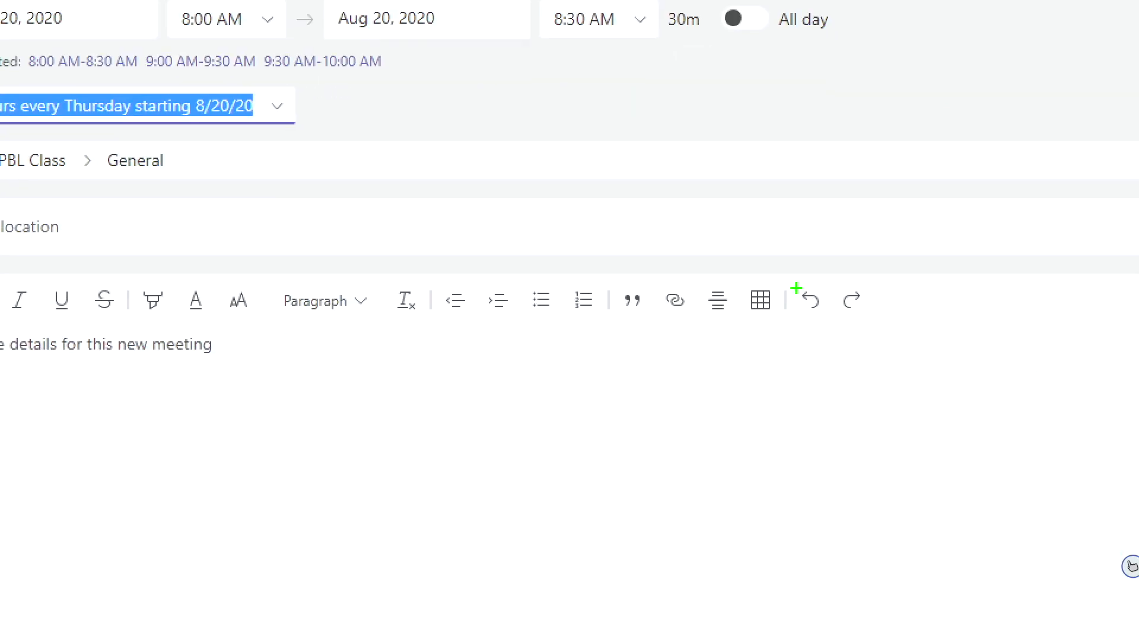
pyautogui.moveTo(697, 284)
pyautogui.mouseDown()
pyautogui.moveTo(650, 319)
pyautogui.moveTo(701, 275)
pyautogui.mouseUp()
pyautogui.press('Escape')
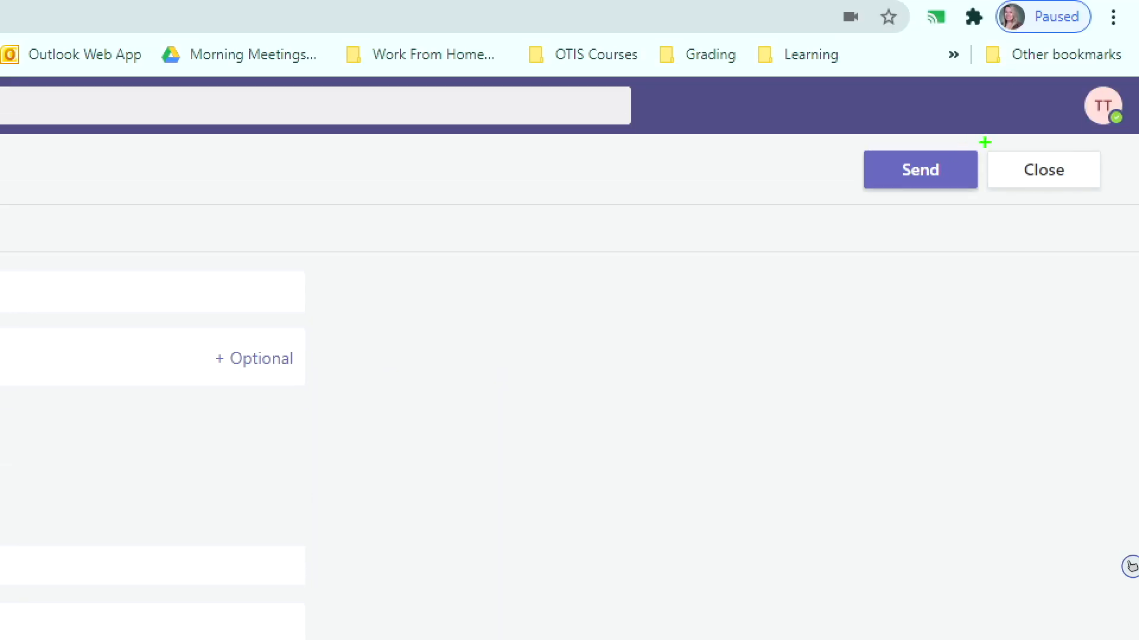
# - Send the Daily Meeting invitation so it is posted in the General channel
pyautogui.moveTo(997, 142)
pyautogui.mouseDown()
pyautogui.moveTo(945, 126)
pyautogui.moveTo(813, 165)
pyautogui.moveTo(895, 224)
pyautogui.moveTo(1022, 173)
pyautogui.moveTo(996, 143)
pyautogui.mouseUp()
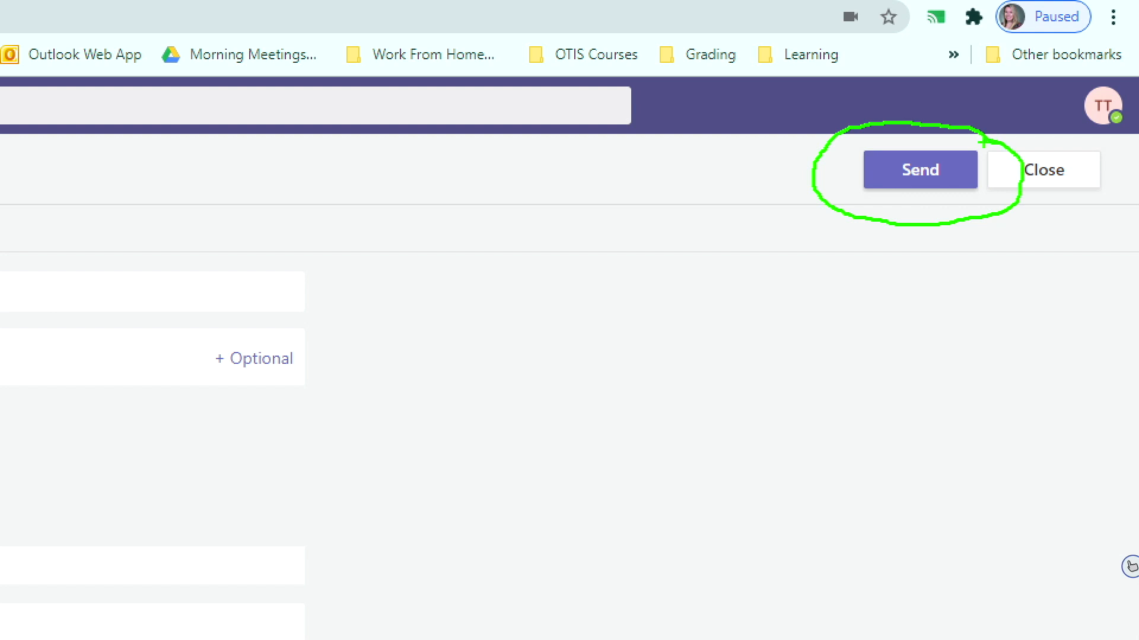
pyautogui.press('Escape')
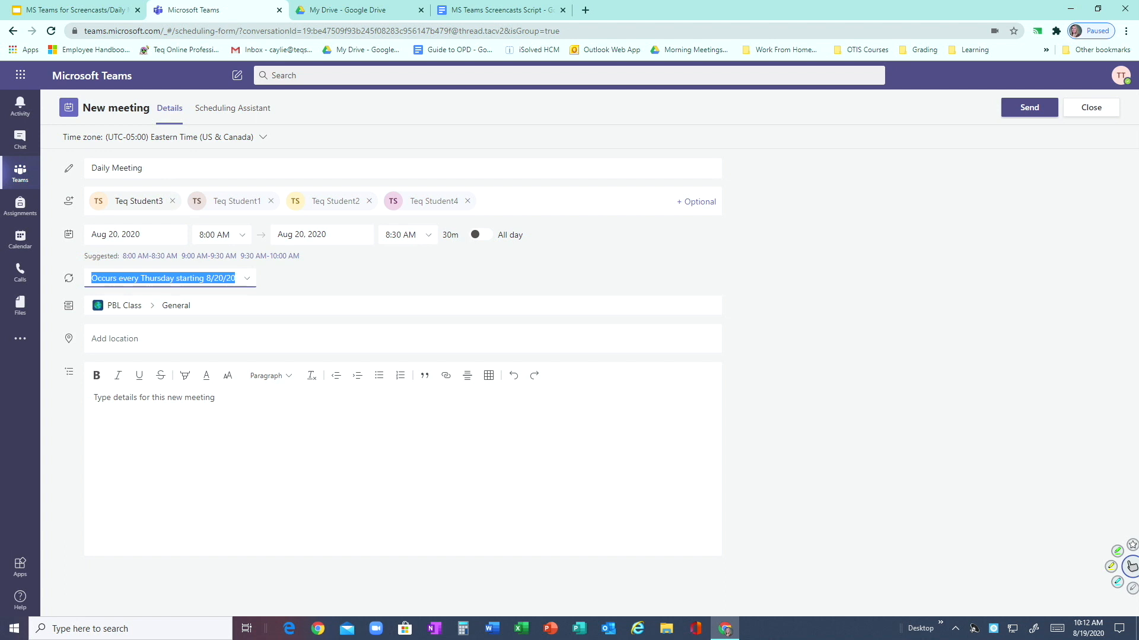
pyautogui.click(1030, 108)
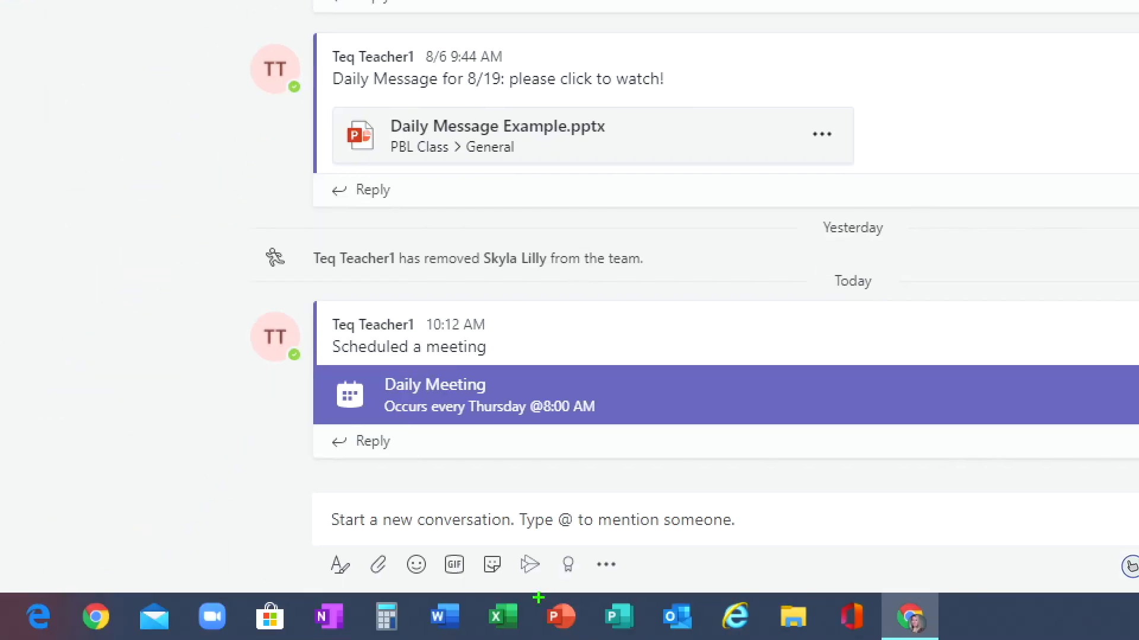
pyautogui.moveTo(211, 407)
pyautogui.mouseDown()
pyautogui.moveTo(306, 410)
pyautogui.moveTo(279, 426)
pyautogui.mouseUp()
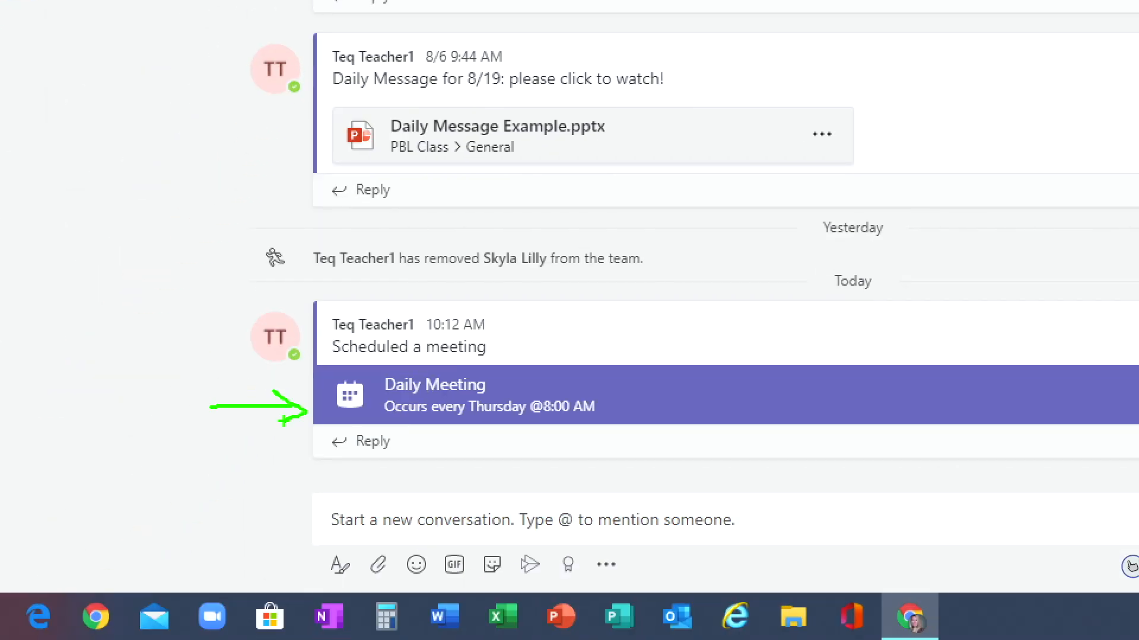
# - Open the calendar and check the Daily Meeting entry at 8 AM on Thursday, August 20
pyautogui.click(1132, 566)
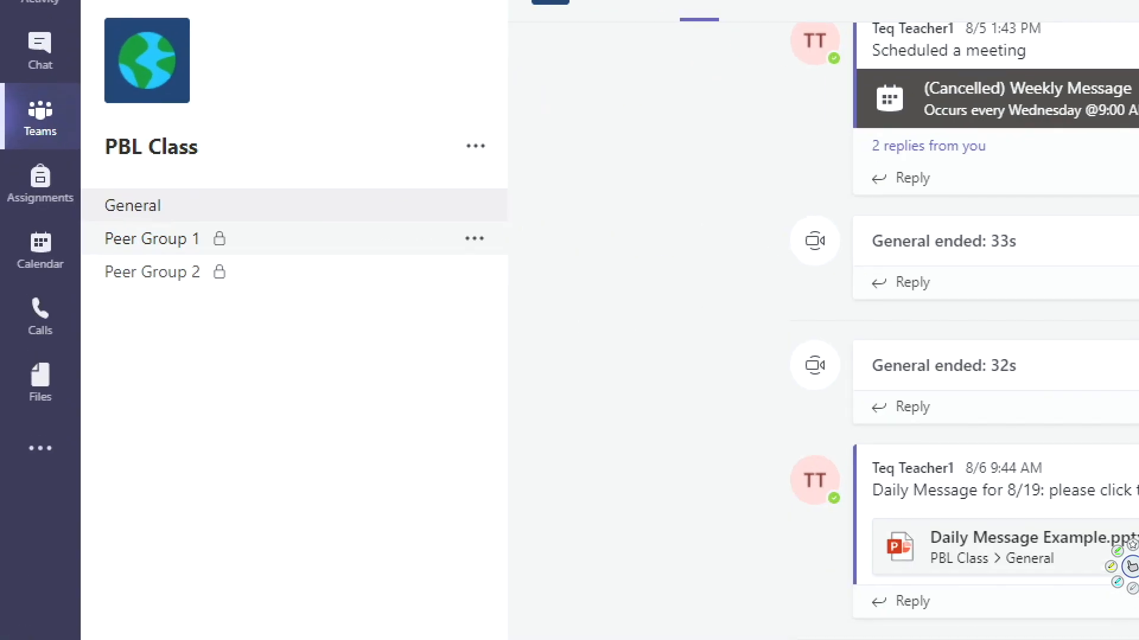
pyautogui.moveTo(30, 226)
pyautogui.mouseDown()
pyautogui.moveTo(4, 230)
pyautogui.moveTo(13, 258)
pyautogui.moveTo(82, 248)
pyautogui.moveTo(62, 218)
pyautogui.mouseUp()
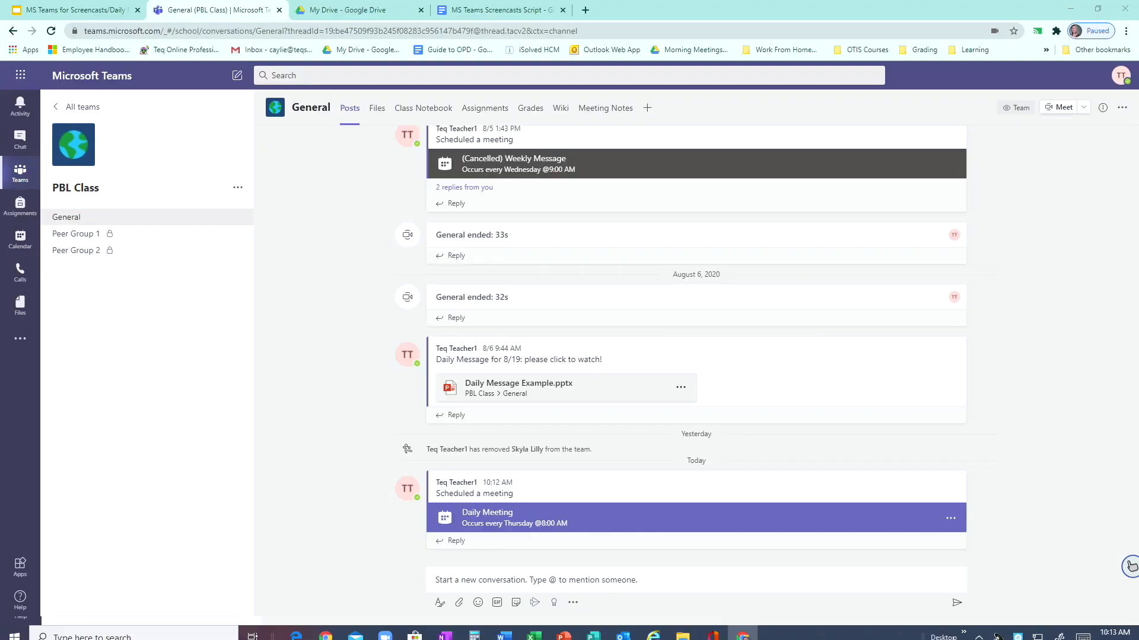
pyautogui.click(20, 239)
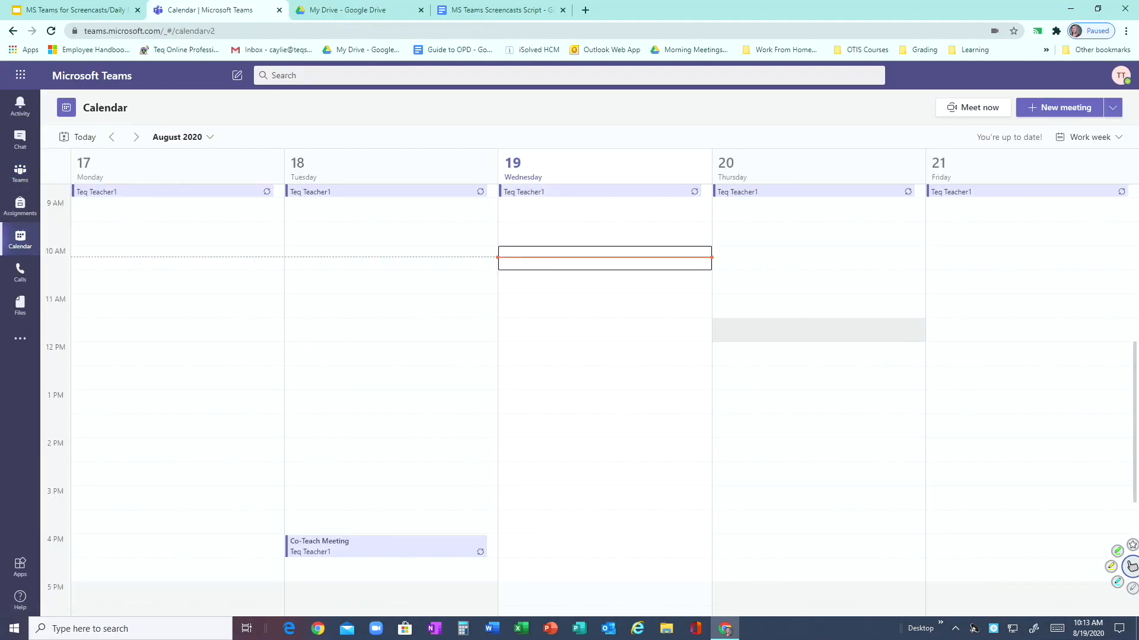
pyautogui.scroll(2, 818, 332)
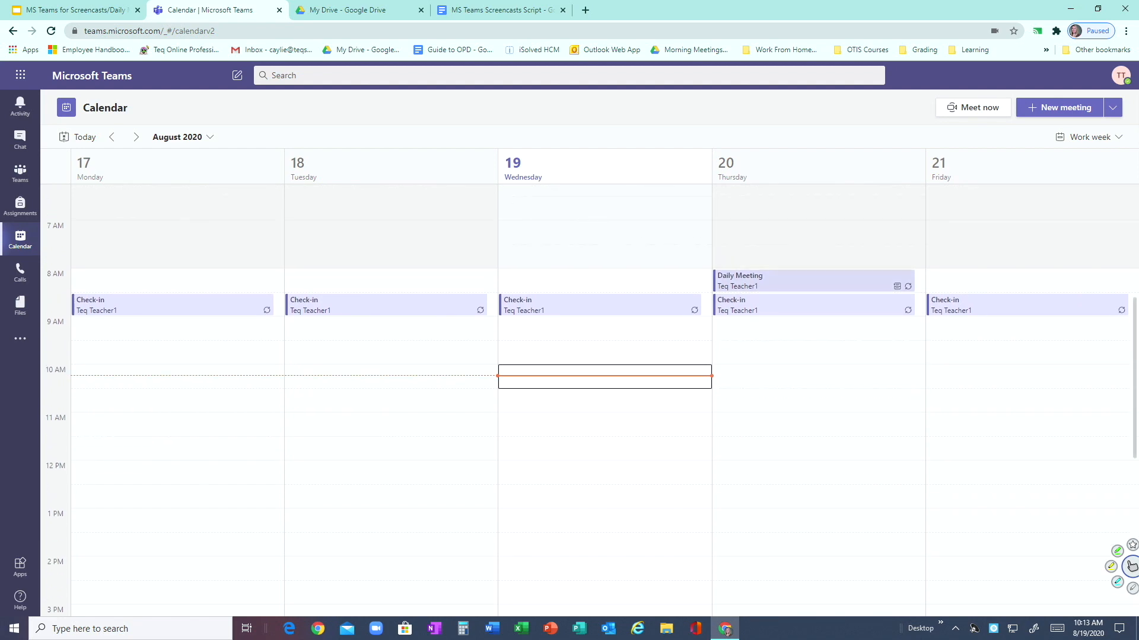
pyautogui.hotkey('ctrl', '1')
pyautogui.click(756, 285)
pyautogui.moveTo(624, 273); pyautogui.dragTo(666, 273)
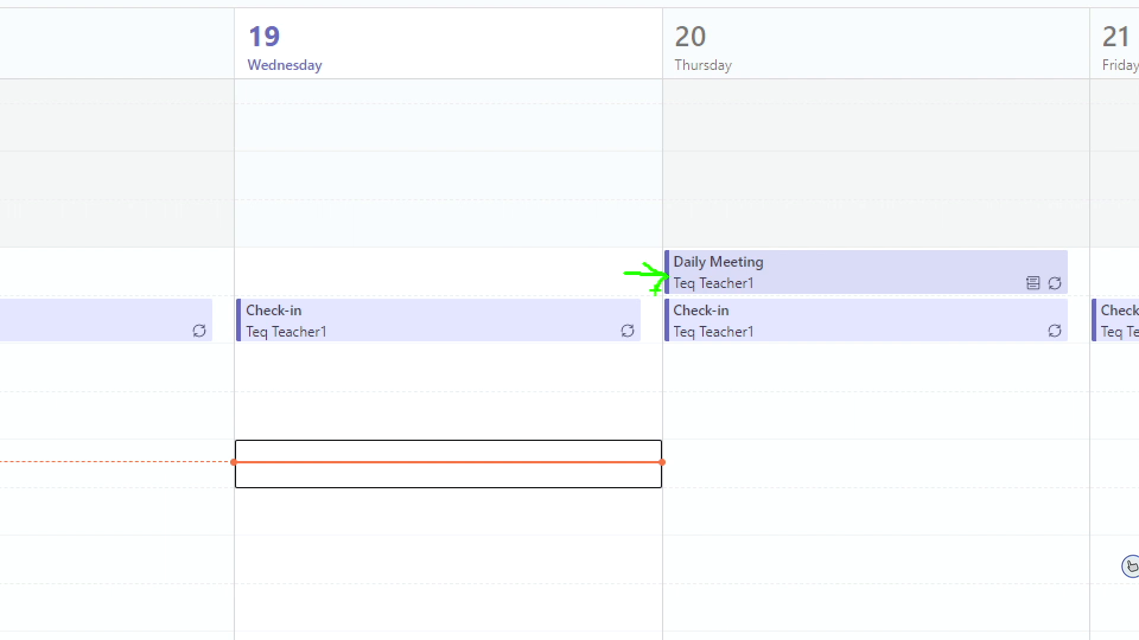
pyautogui.press('Escape')
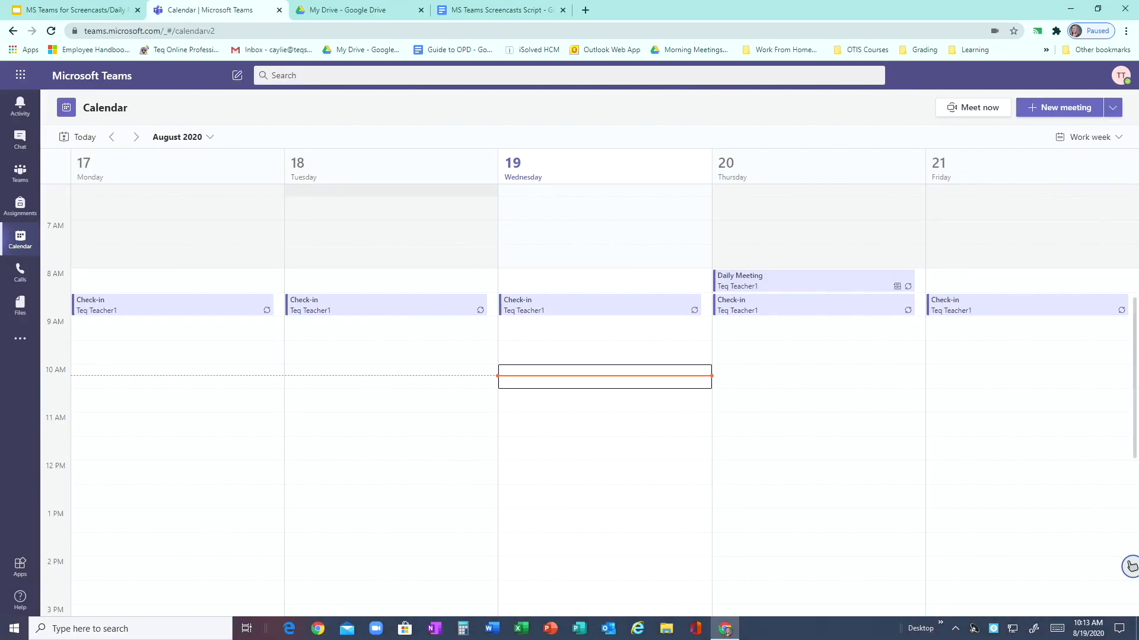
# - Advance the calendar one week and check the Daily Meeting entry on Thursday, August 27
pyautogui.click(136, 137)
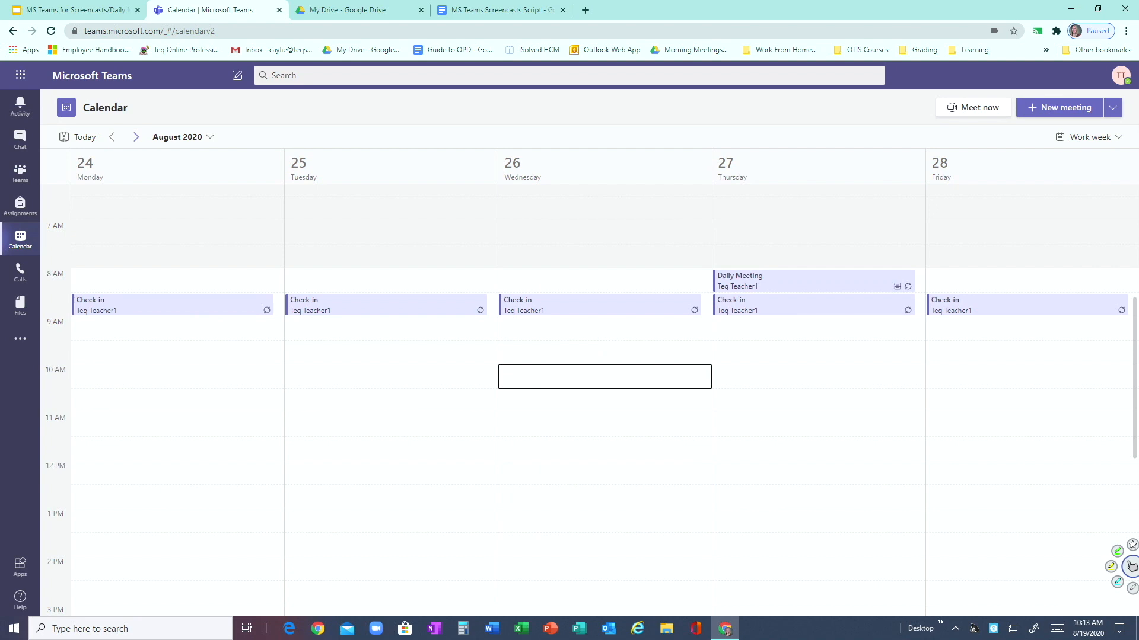
pyautogui.hotkey('ctrl', '1')
pyautogui.click(609, 277)
pyautogui.moveTo(775, 279)
pyautogui.mouseDown()
pyautogui.moveTo(815, 279)
pyautogui.moveTo(808, 298)
pyautogui.mouseUp()
pyautogui.press('Escape')
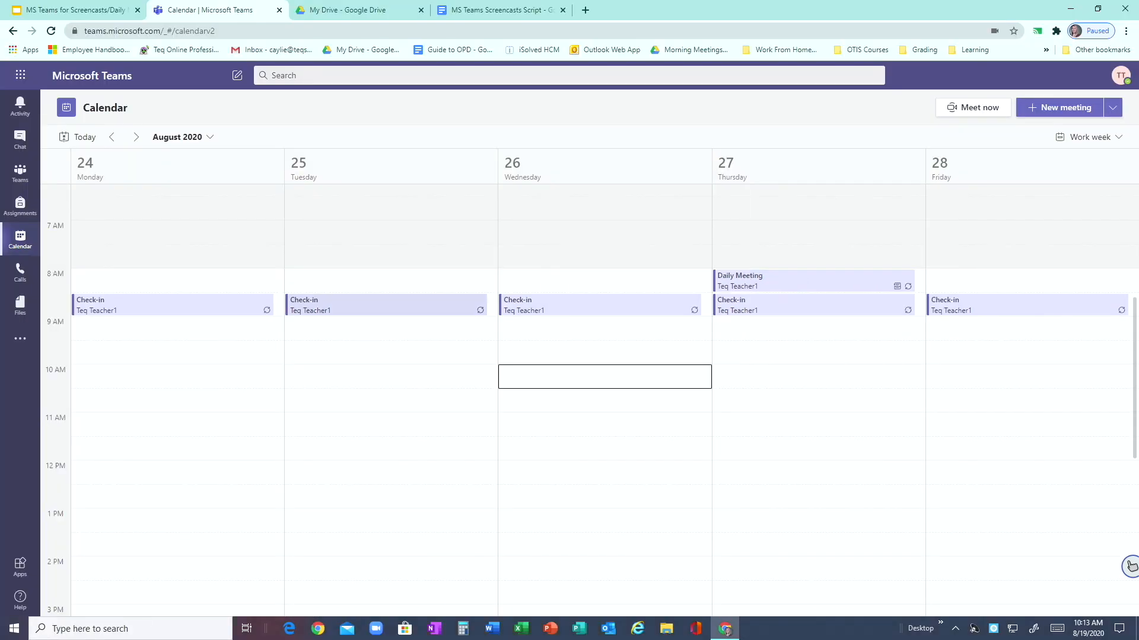
# - Return to the PBL Class General channel and view the Daily Meeting's details, including its join link
pyautogui.click(818, 352)
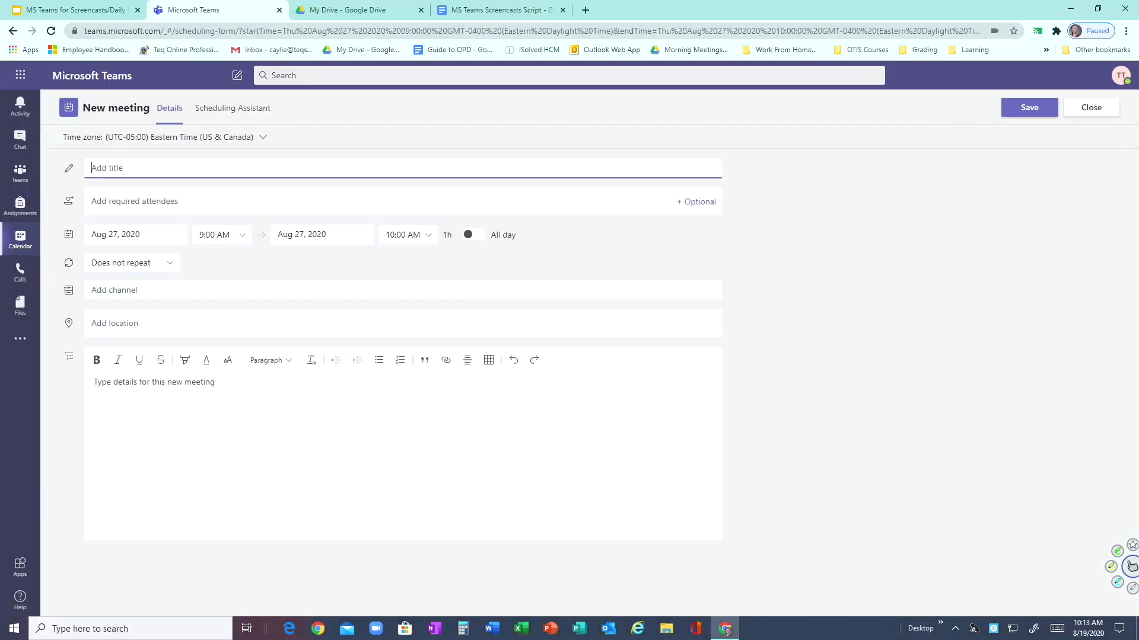
pyautogui.click(20, 173)
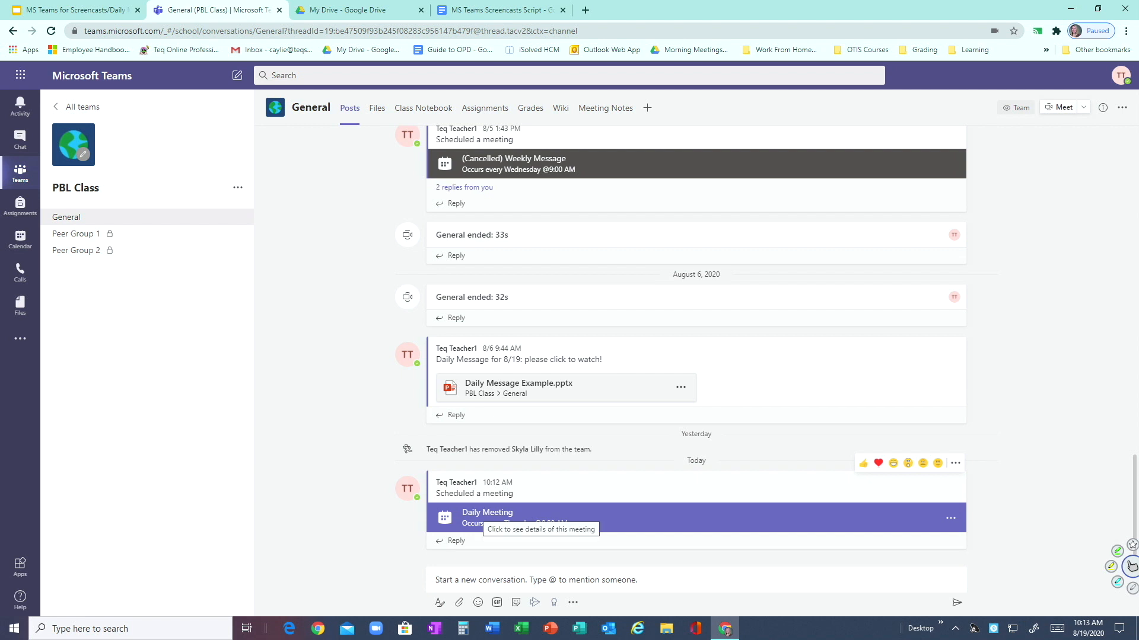
pyautogui.click(478, 517)
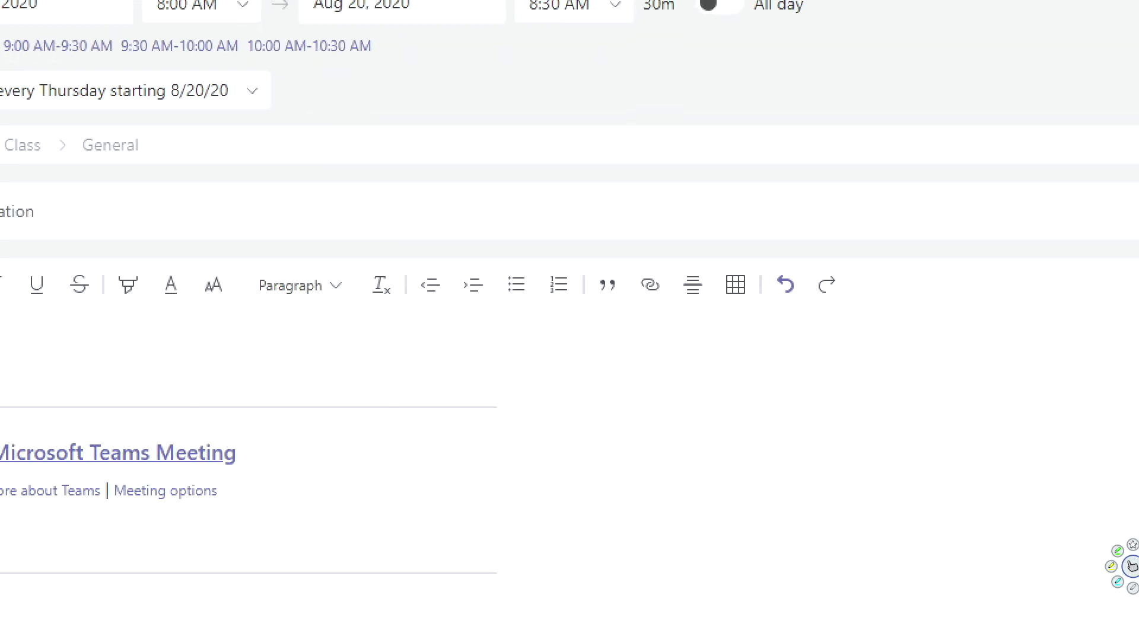
pyautogui.moveTo(108, 390)
pyautogui.mouseDown()
pyautogui.moveTo(172, 391)
pyautogui.moveTo(155, 412)
pyautogui.mouseUp()
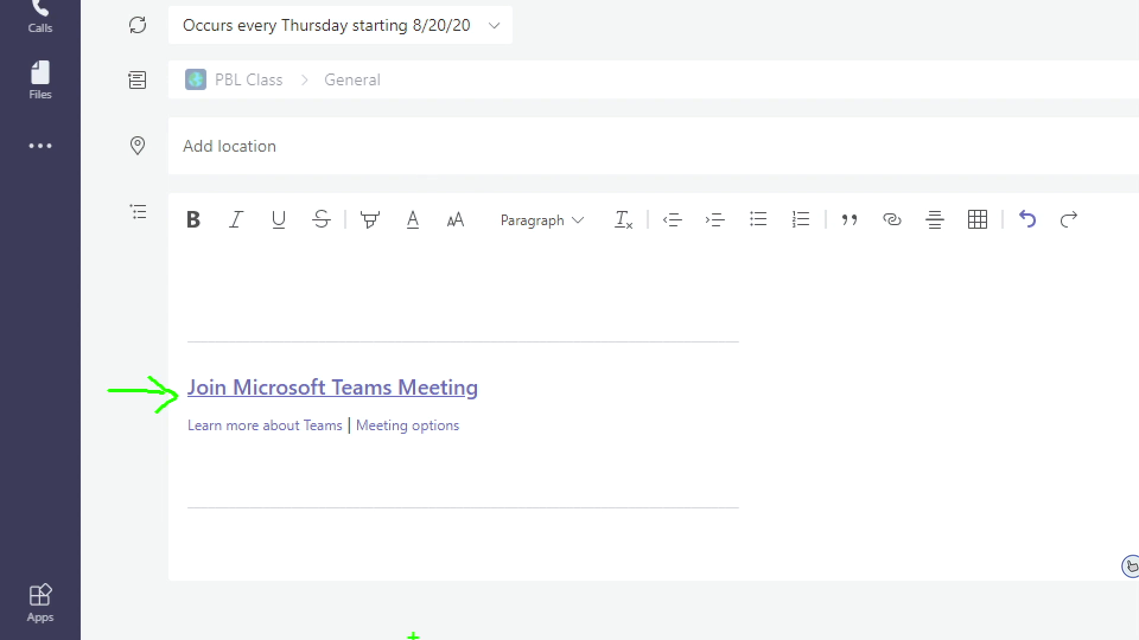
pyautogui.press('Escape')
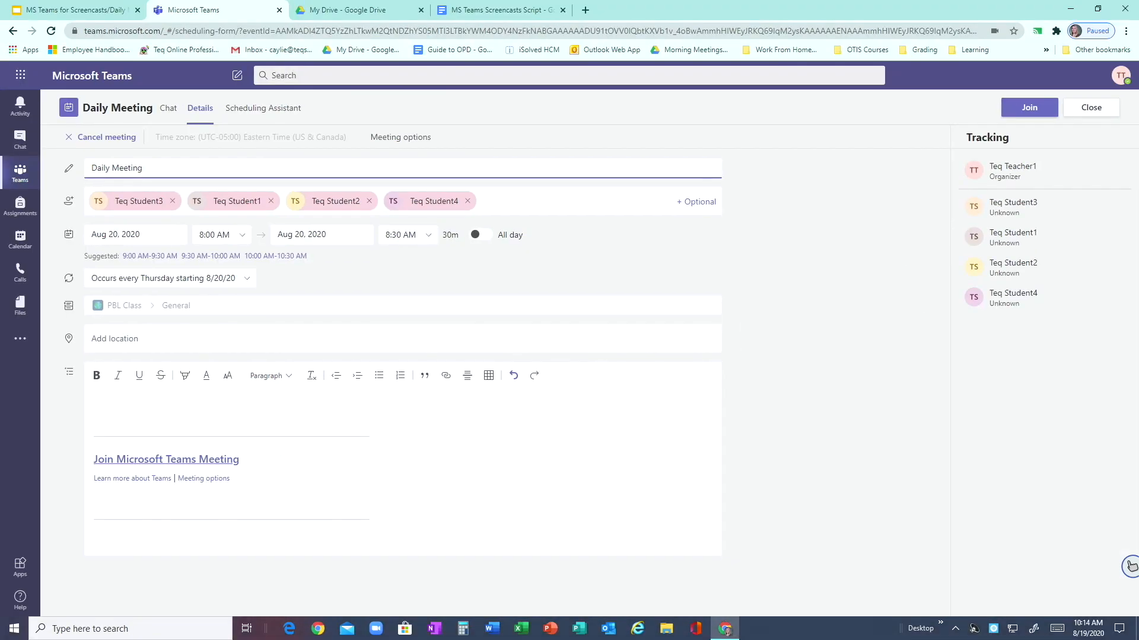
# - Try to use the Join Microsoft Teams Meeting link in the meeting description
pyautogui.click(1130, 566)
pyautogui.click(181, 460)
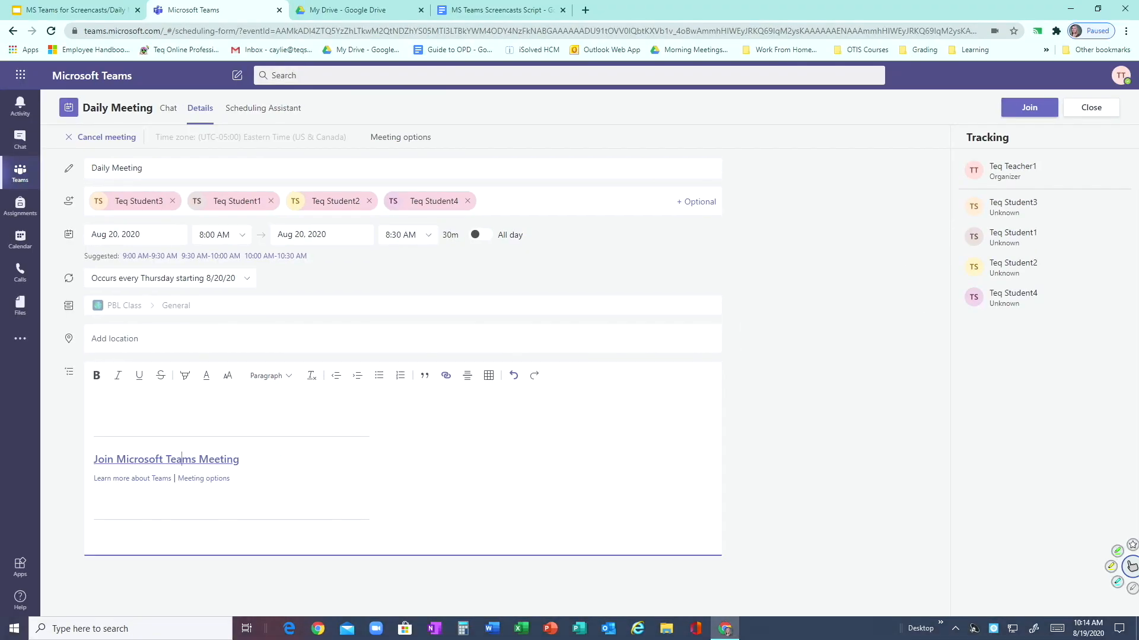
pyautogui.tripleClick(170, 460)
pyautogui.tripleClick(140, 460)
pyautogui.rightClick(154, 460)
pyautogui.rightClick(152, 459)
pyautogui.click(197, 266)
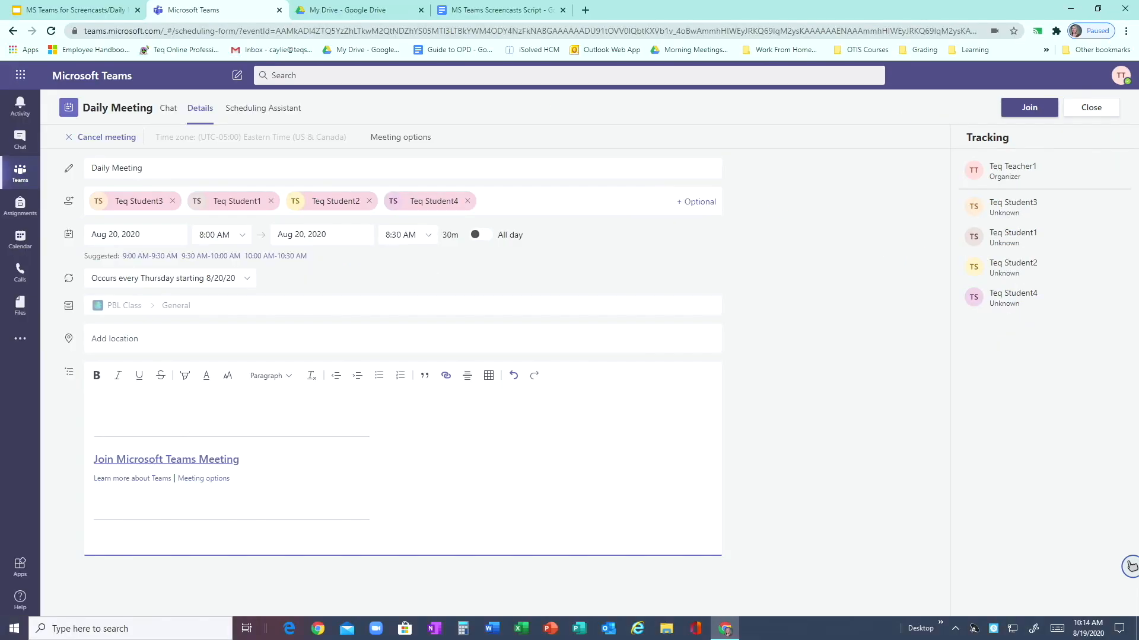
# - Join the Daily Meeting with both the camera and the microphone turned off
pyautogui.click(1029, 107)
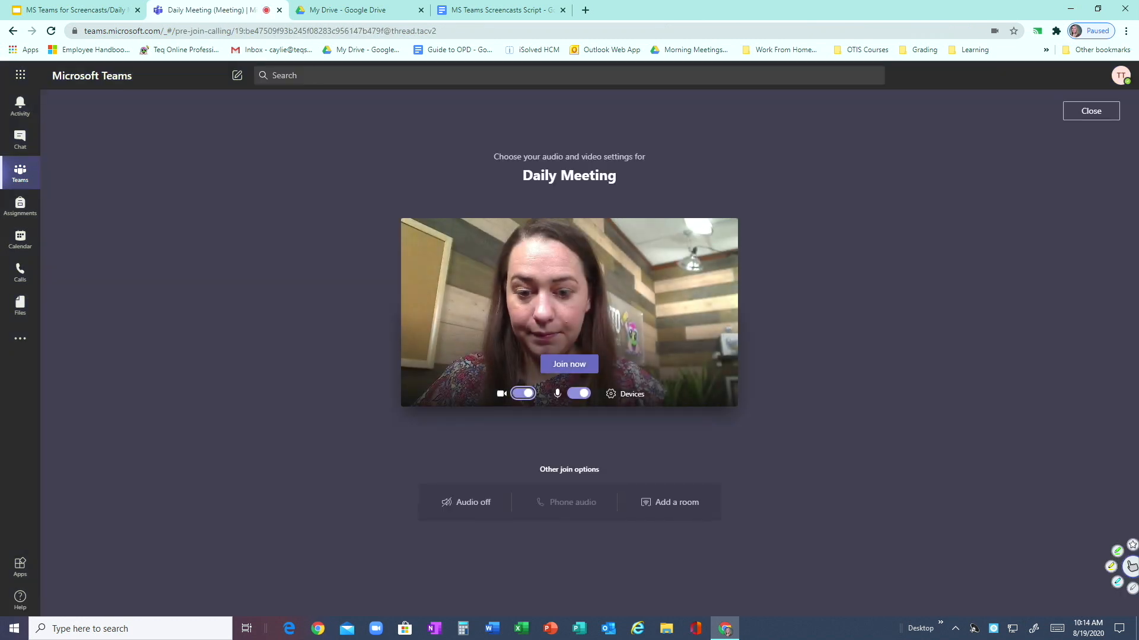
pyautogui.click(523, 393)
pyautogui.click(579, 394)
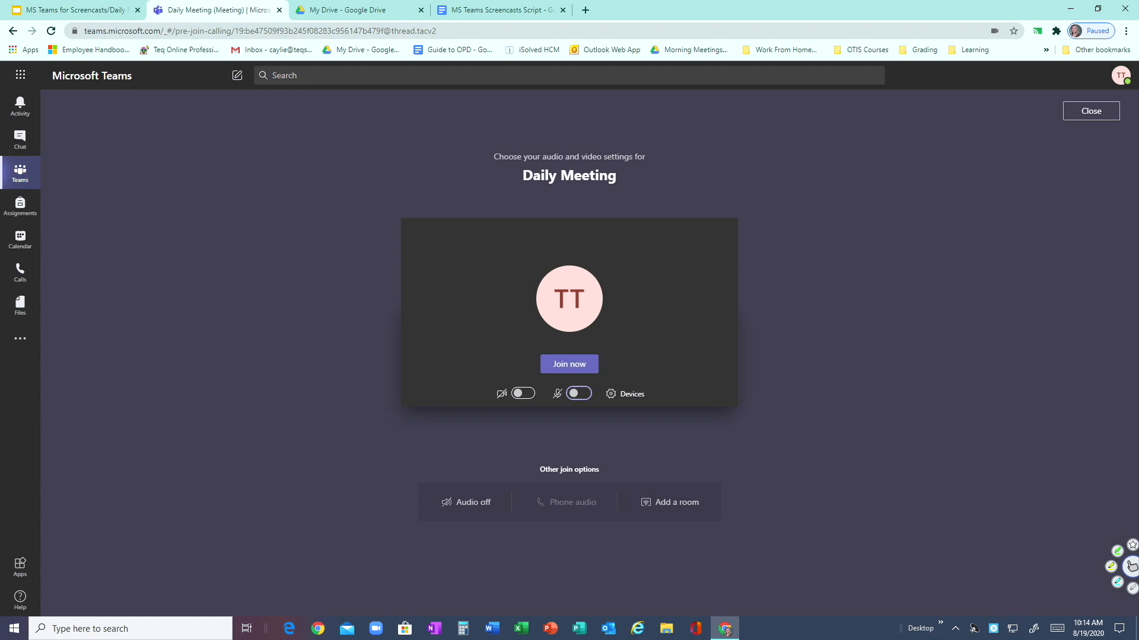
pyautogui.moveTo(624, 351); pyautogui.dragTo(506, 360)
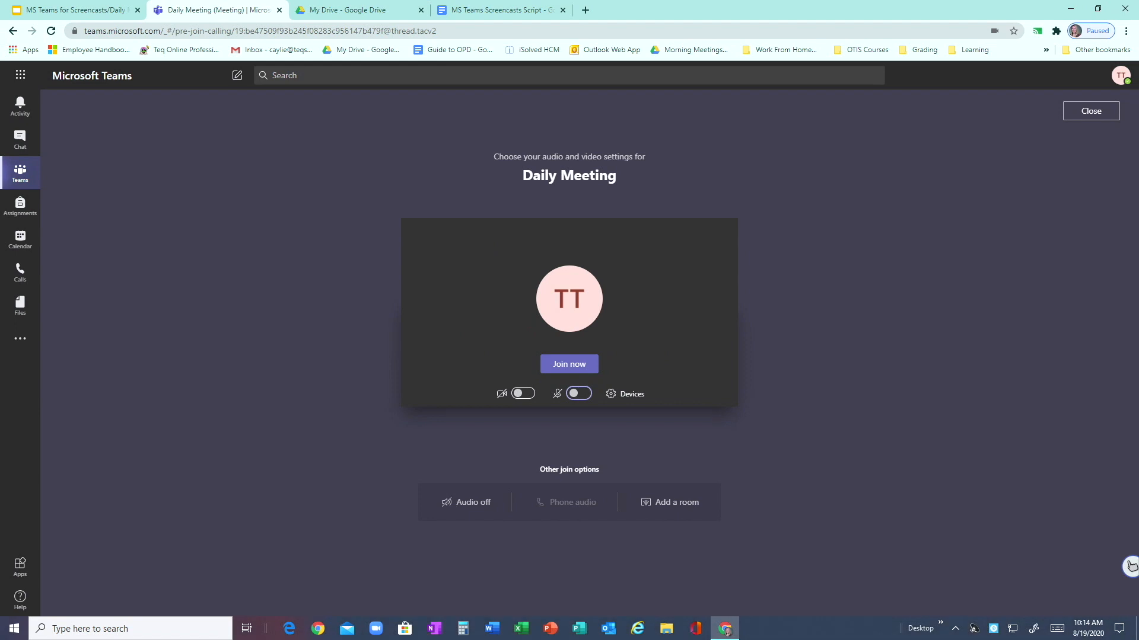
pyautogui.click(570, 364)
# - Leave the Daily Meeting and check the call's duration under its post in the General channel
pyautogui.click(1131, 567)
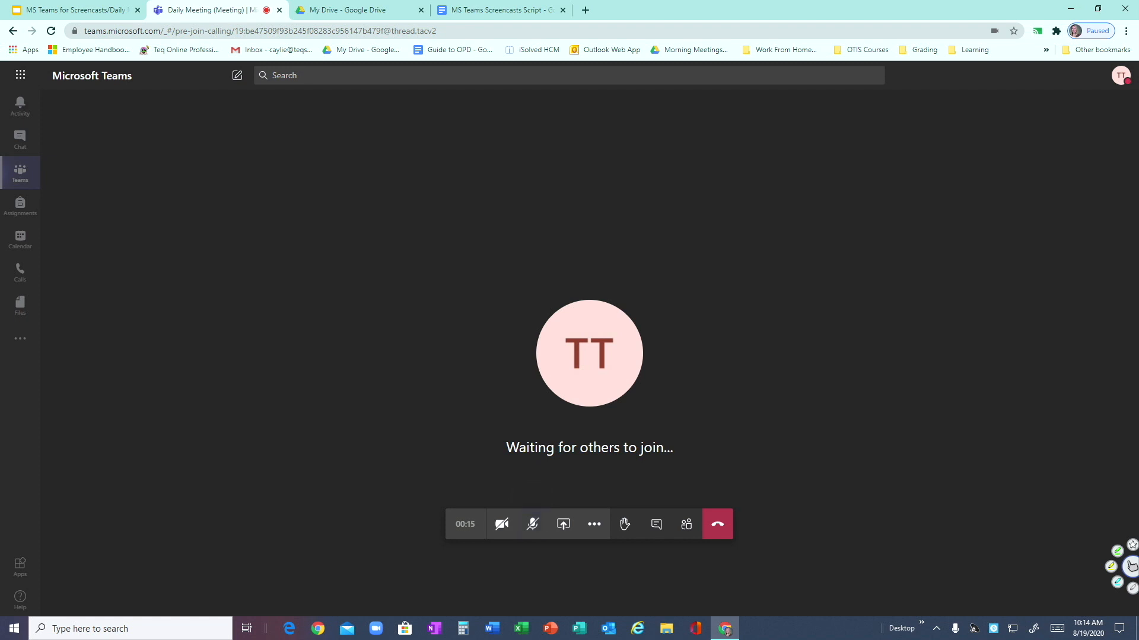
pyautogui.moveTo(668, 542)
pyautogui.mouseDown()
pyautogui.moveTo(526, 519)
pyautogui.moveTo(677, 513)
pyautogui.moveTo(670, 488)
pyautogui.mouseUp()
pyautogui.press('Escape')
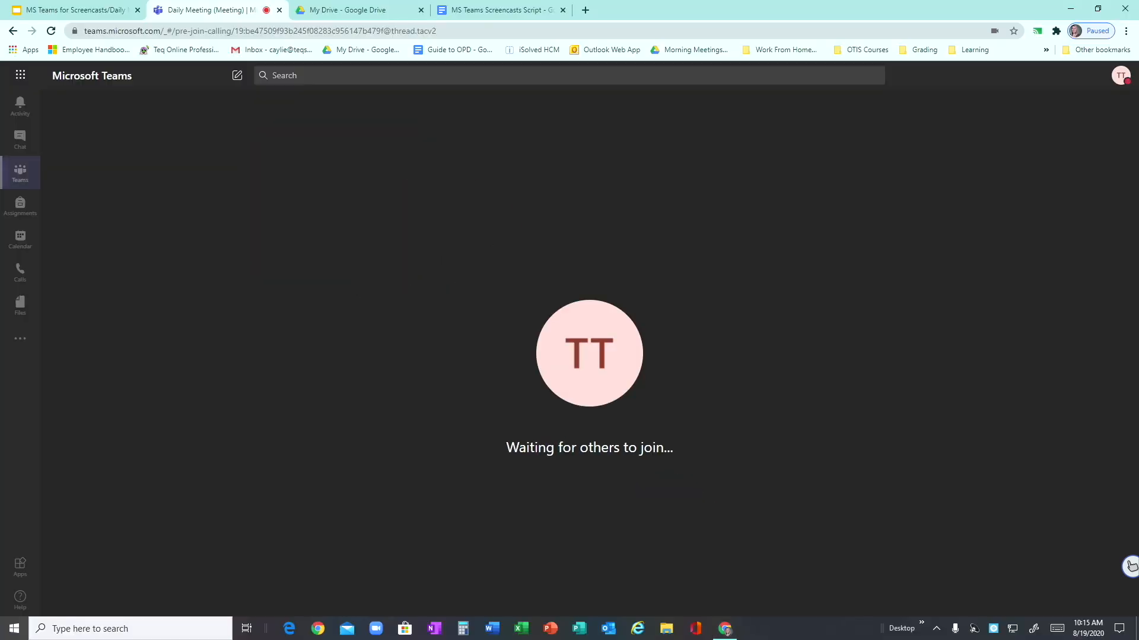
pyautogui.click(719, 524)
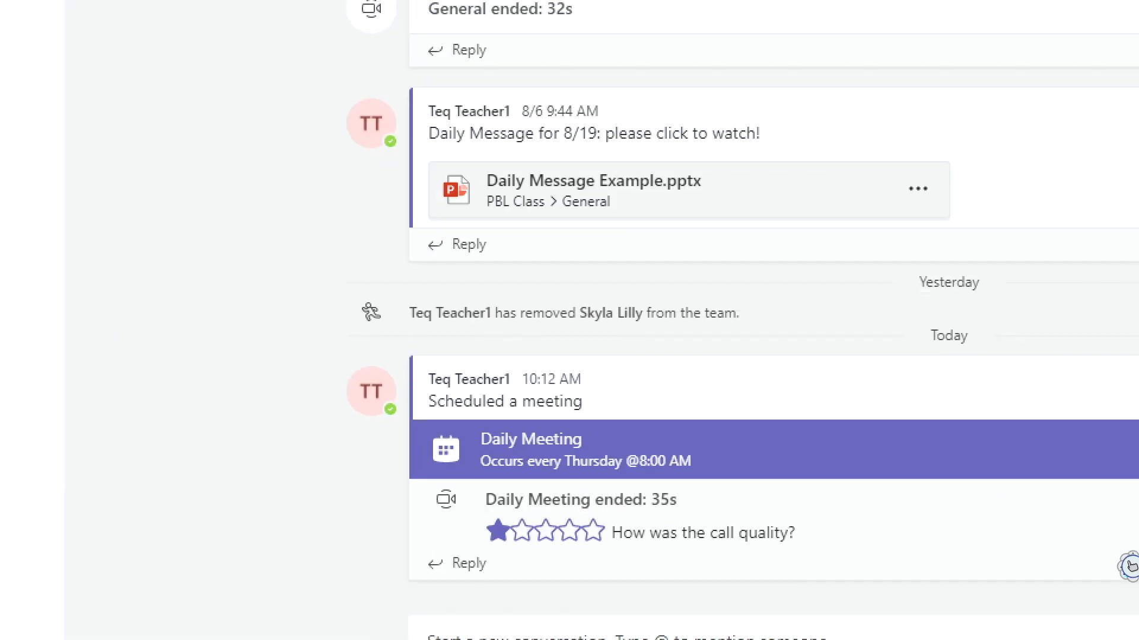
pyautogui.moveTo(657, 508); pyautogui.dragTo(682, 504)
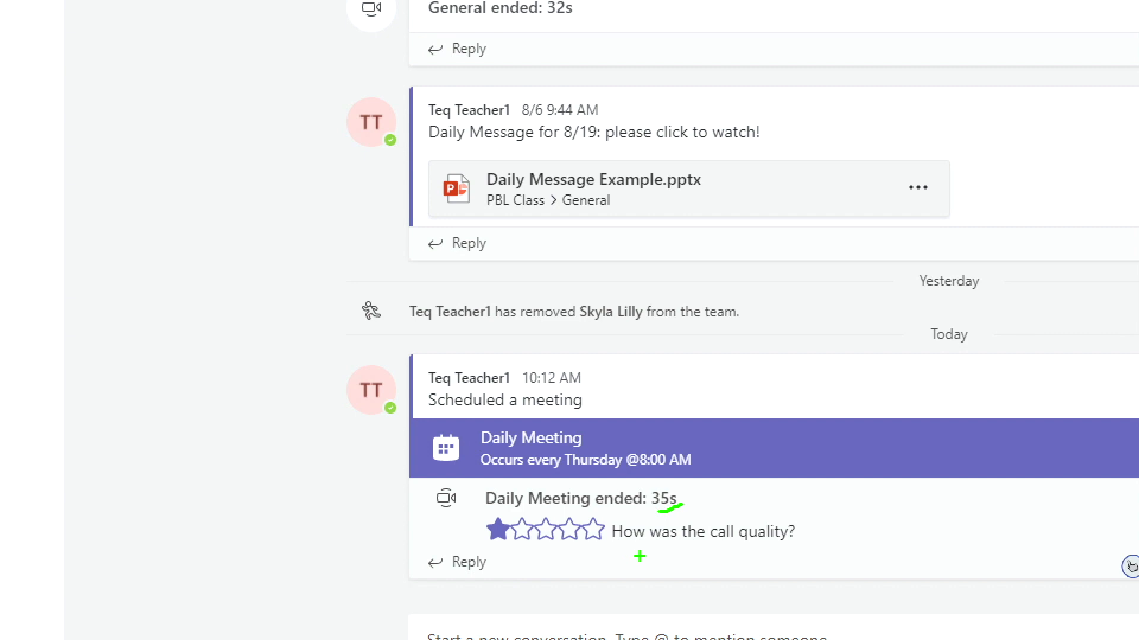
pyautogui.press('Escape')
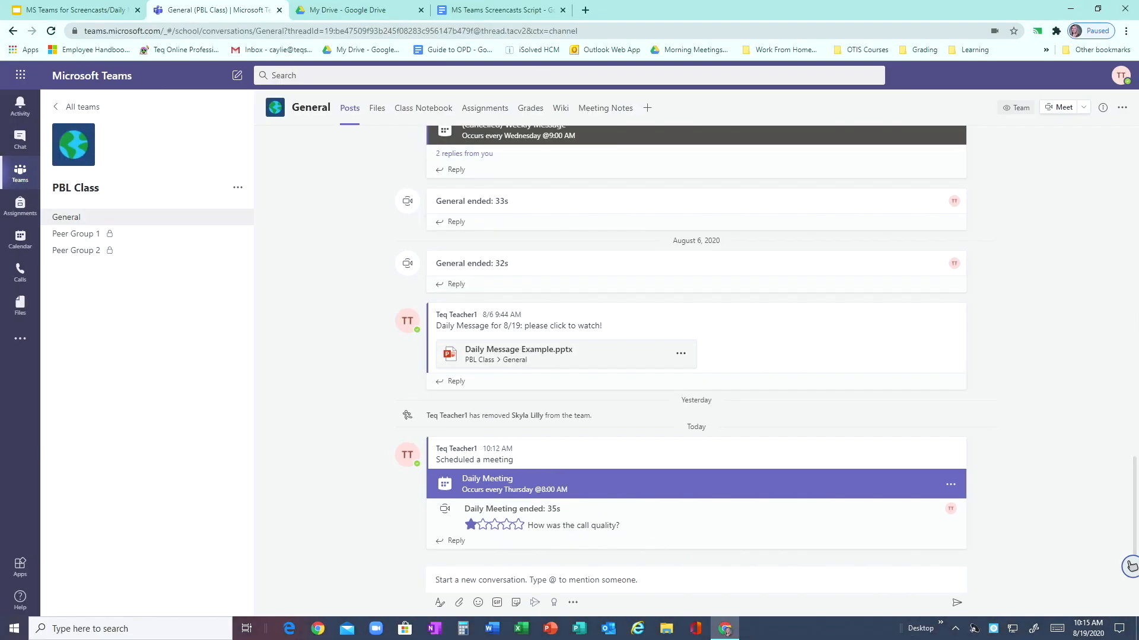
# - Switch to the Google Slides deck and present it from the Teams and Daily Messages slide
pyautogui.hotkey('ctrl', 'shift', 'Tab')
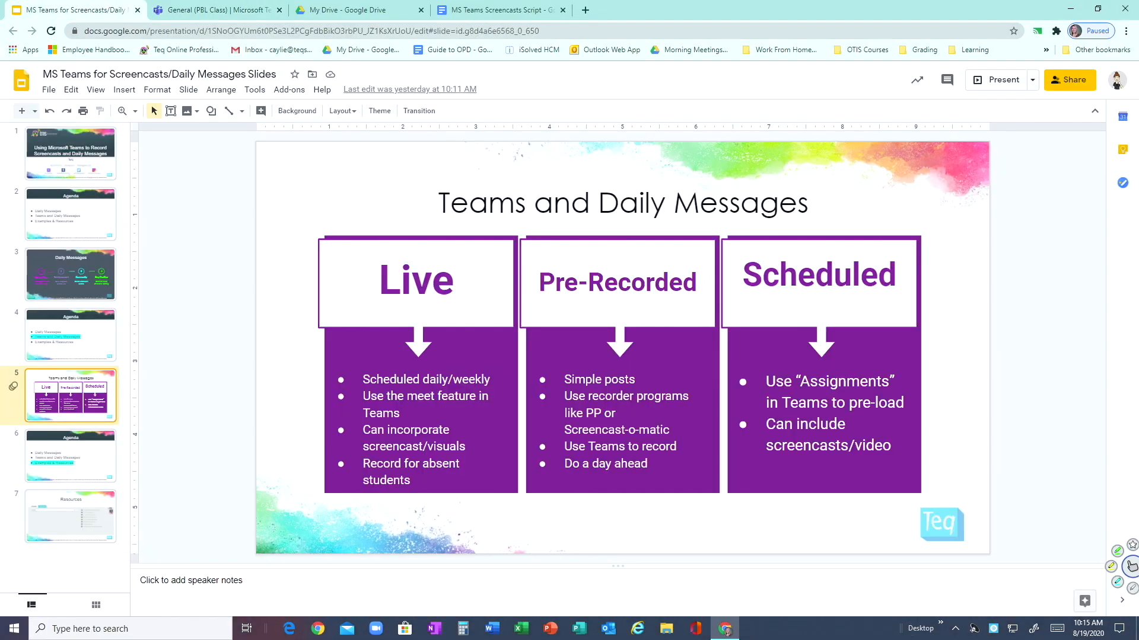
pyautogui.click(1002, 80)
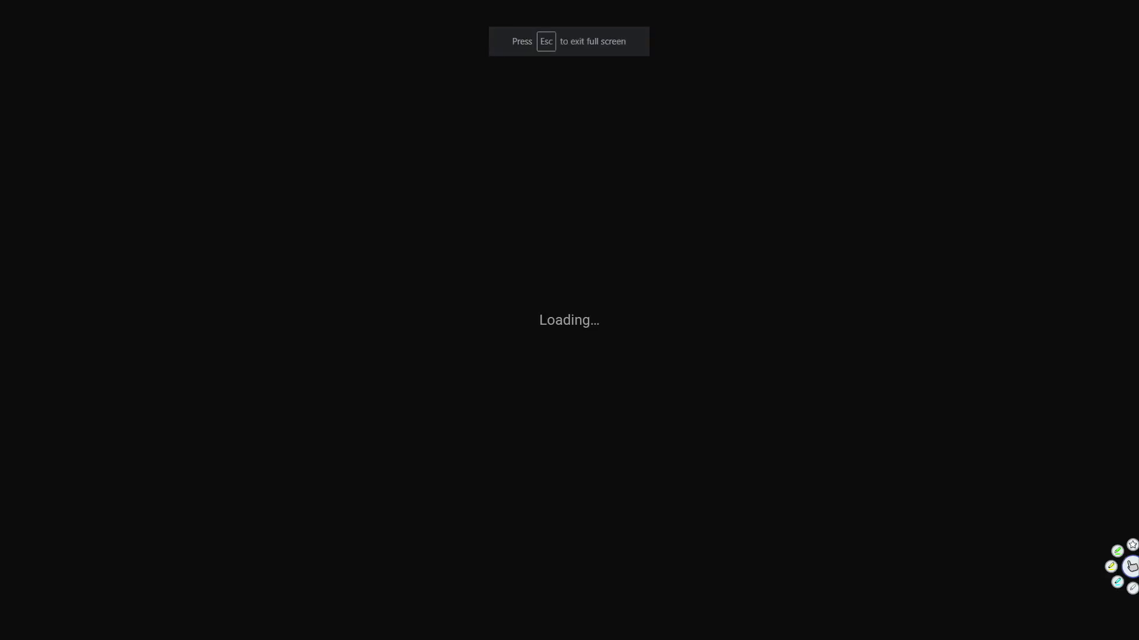